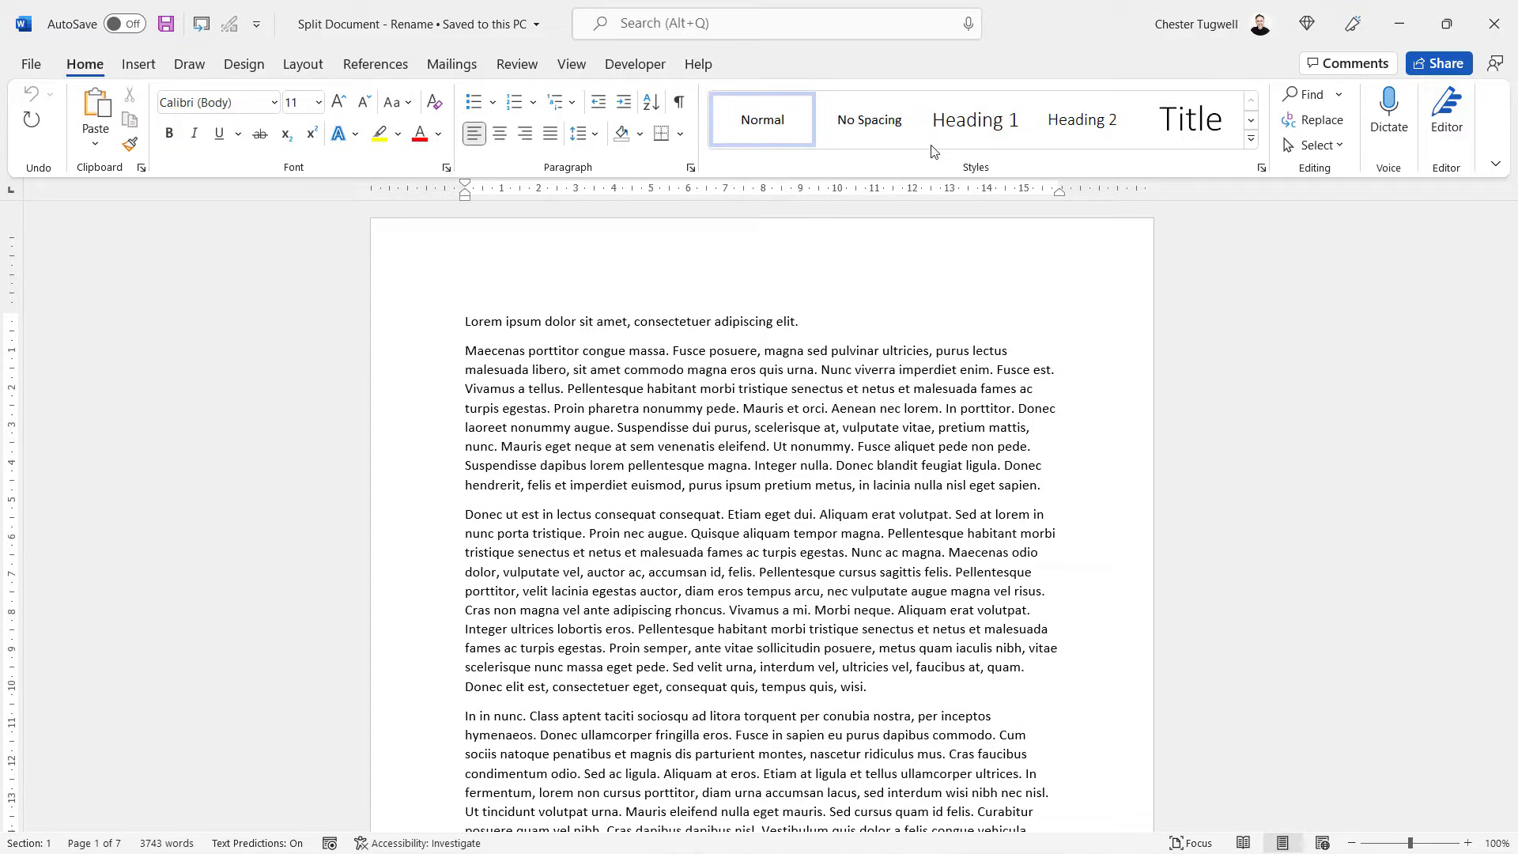
# Step: Apply Heading 1 style to the Lorem ipsum, Nunc lacus metus and Curabitur non eros lines
pyautogui.click(965, 130)
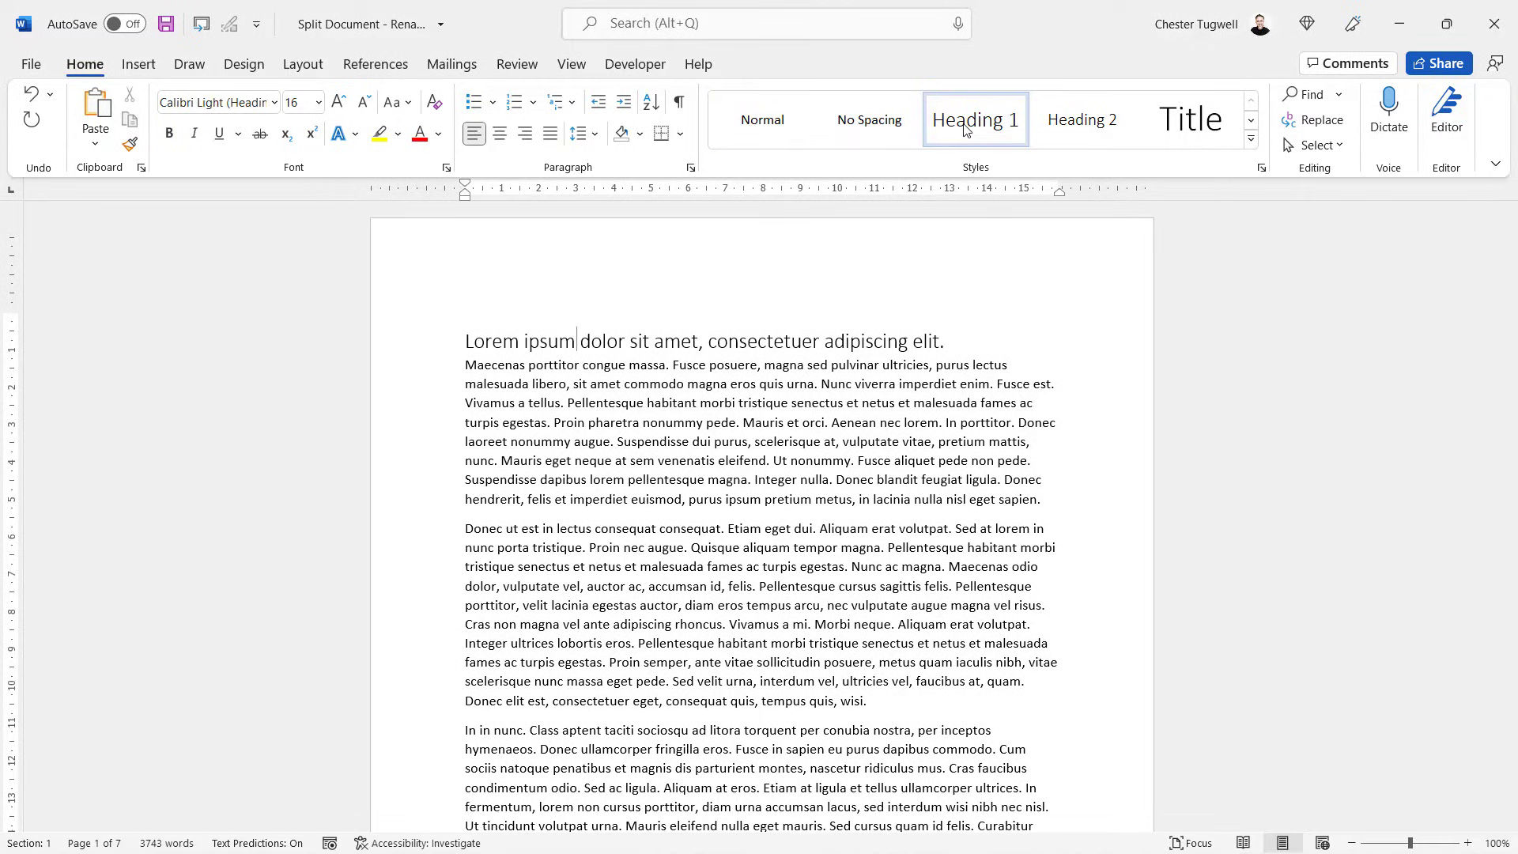
pyautogui.scroll(-3, 739, 439)
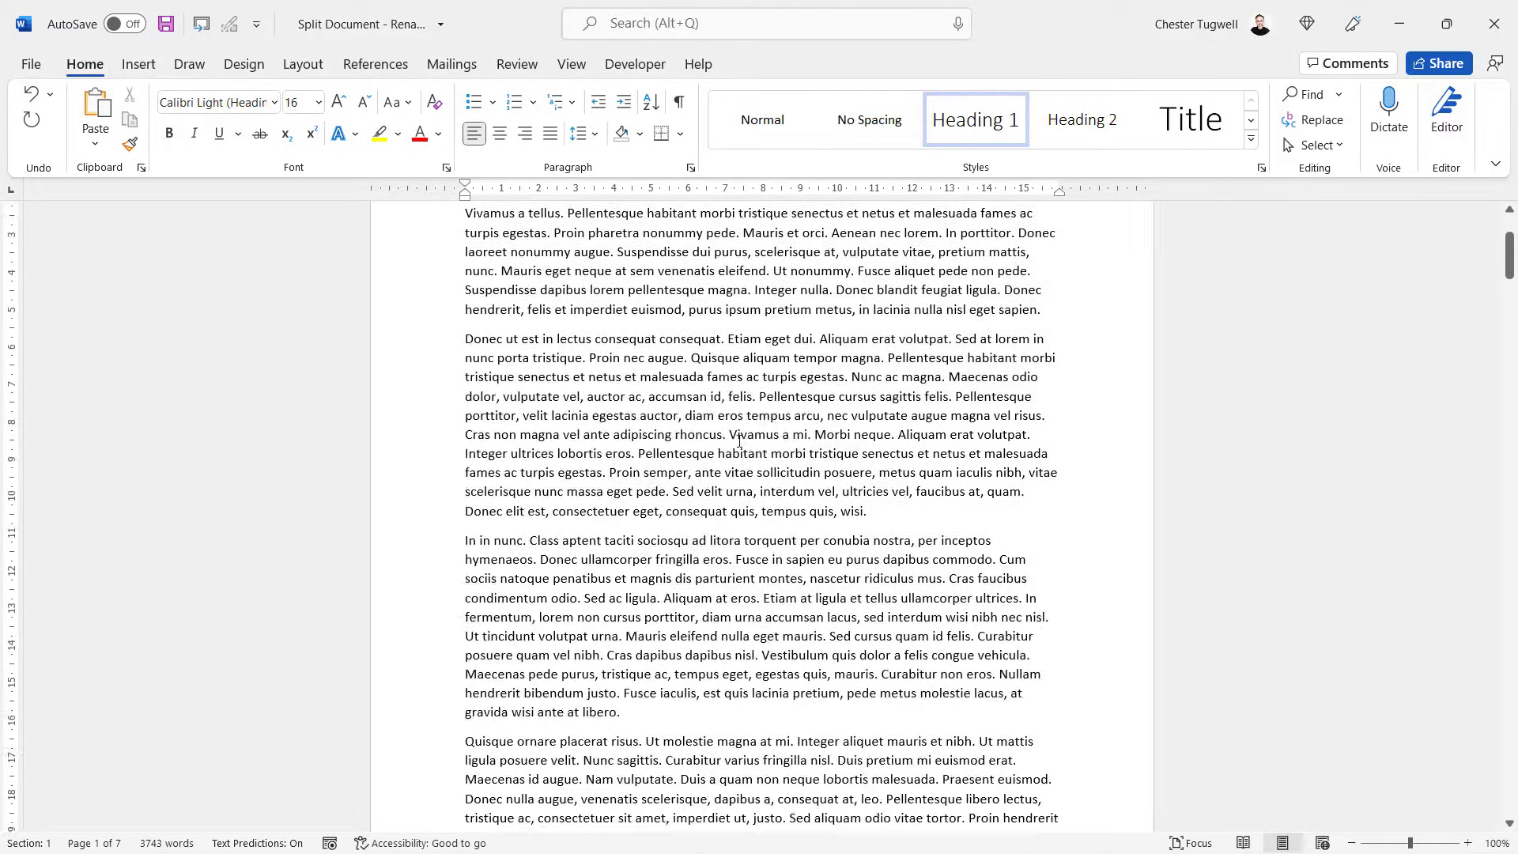
pyautogui.scroll(-4, 739, 440)
pyautogui.scroll(-5, 738, 439)
pyautogui.scroll(-4, 739, 439)
pyautogui.scroll(-4, 739, 439)
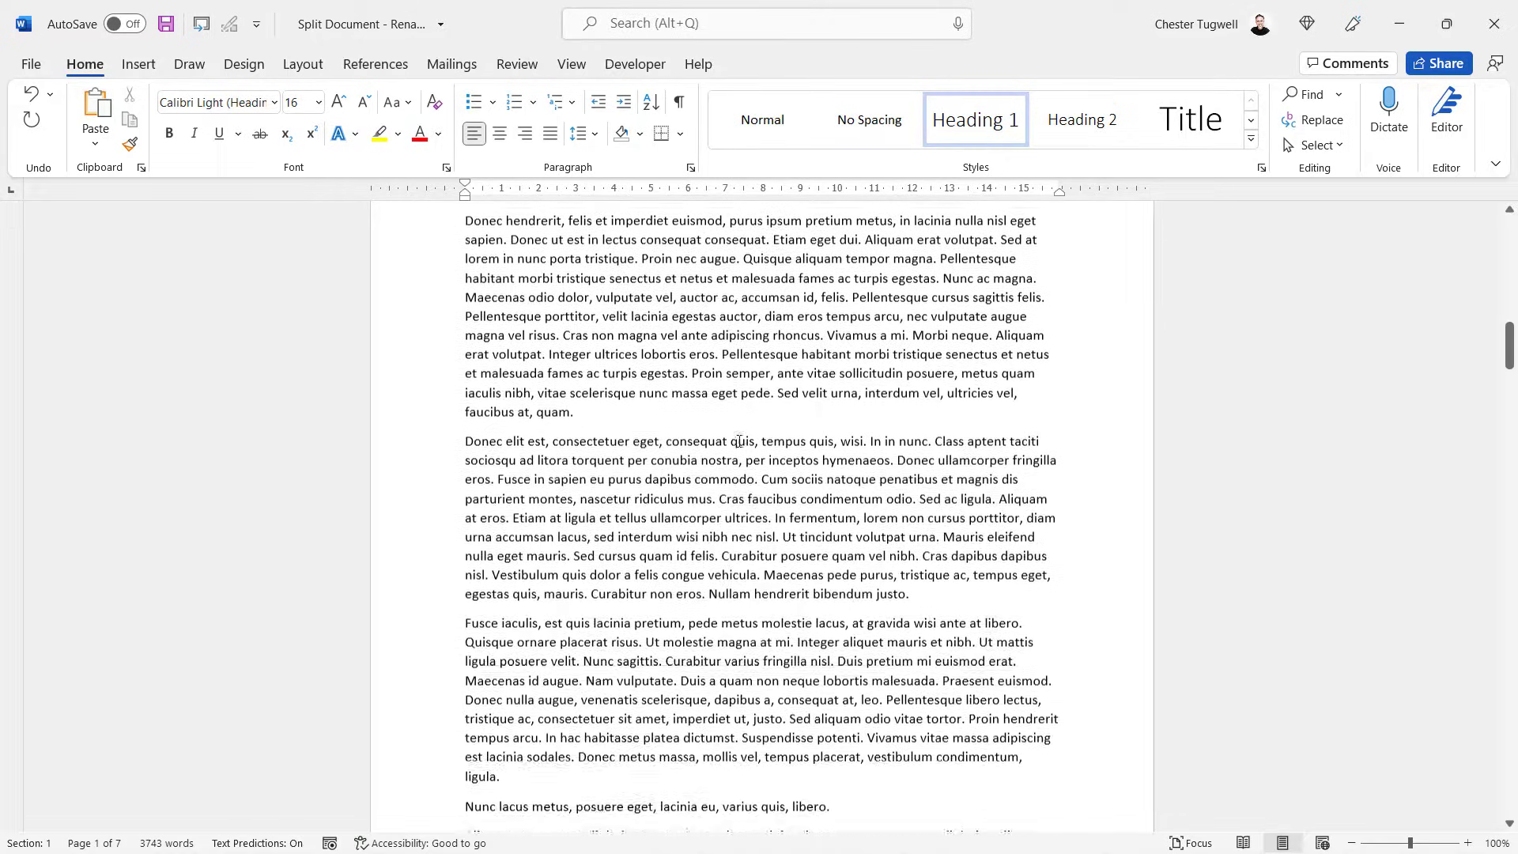
pyautogui.scroll(-4, 740, 443)
pyautogui.click(596, 514)
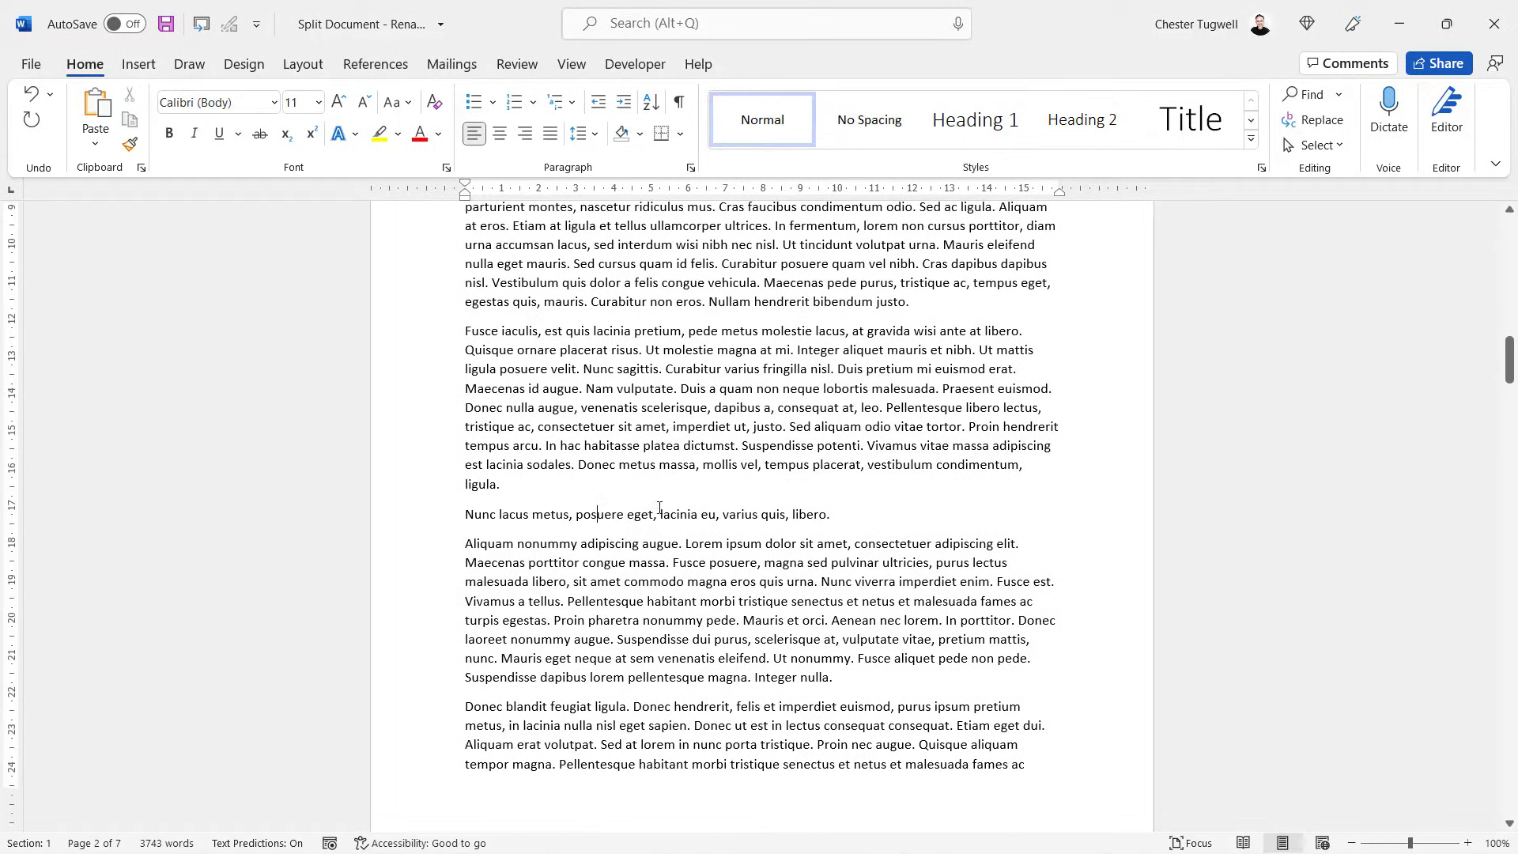
pyautogui.click(976, 119)
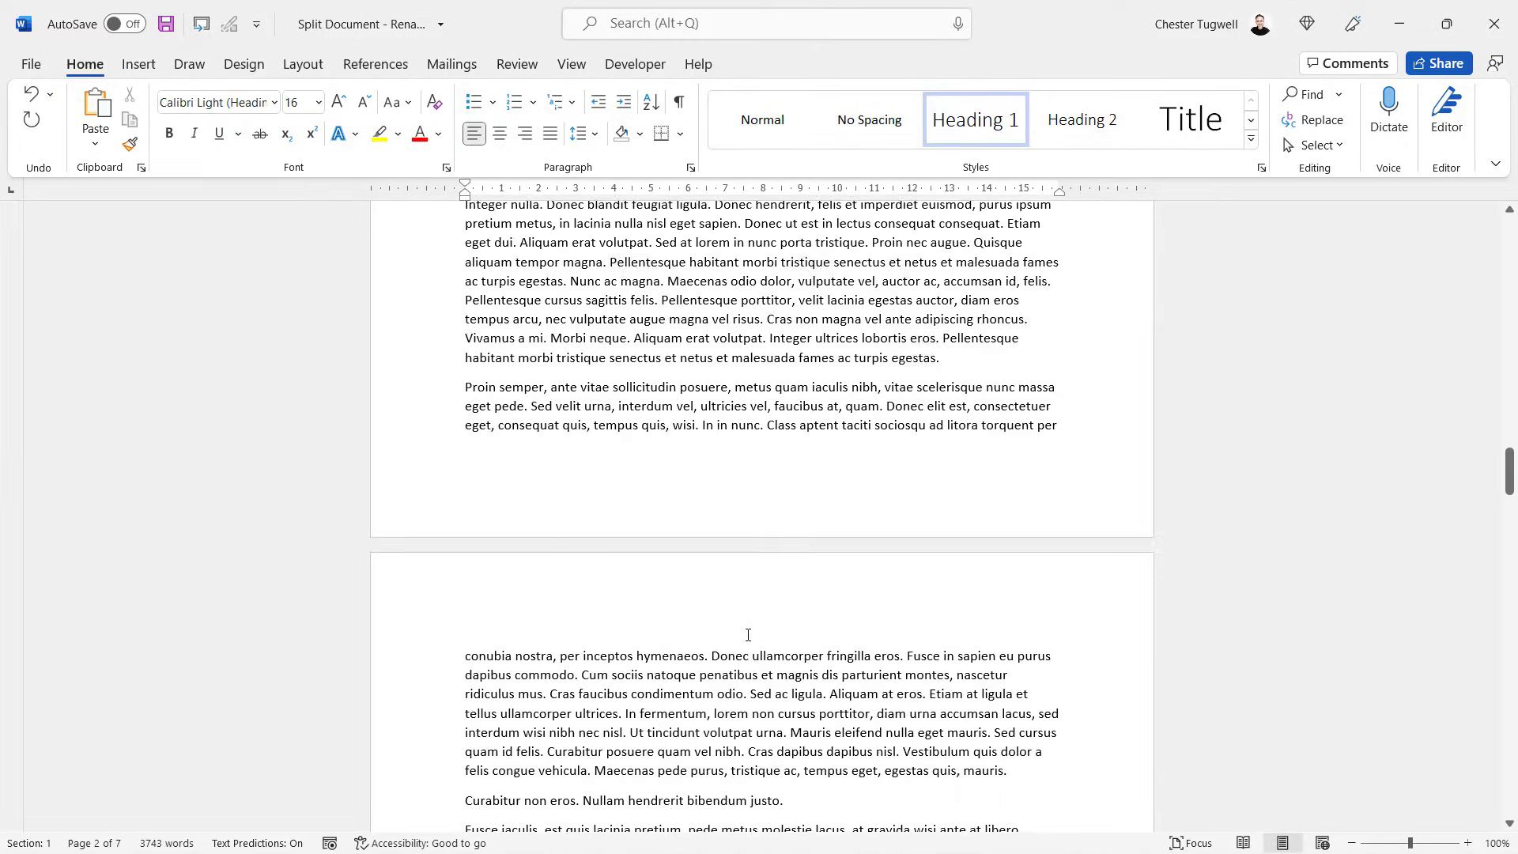
pyautogui.click(728, 560)
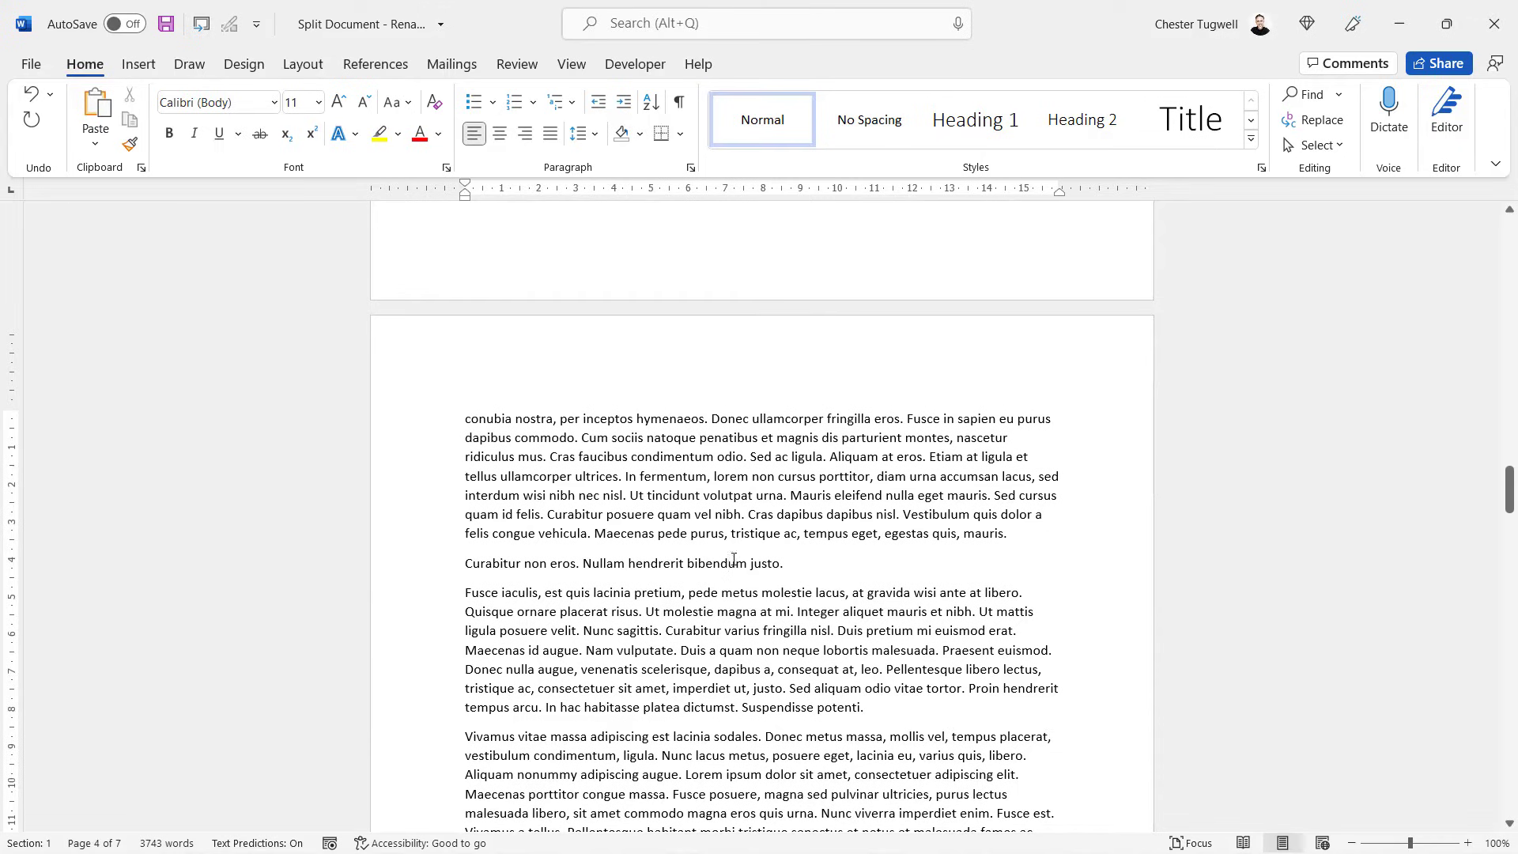
pyautogui.click(967, 123)
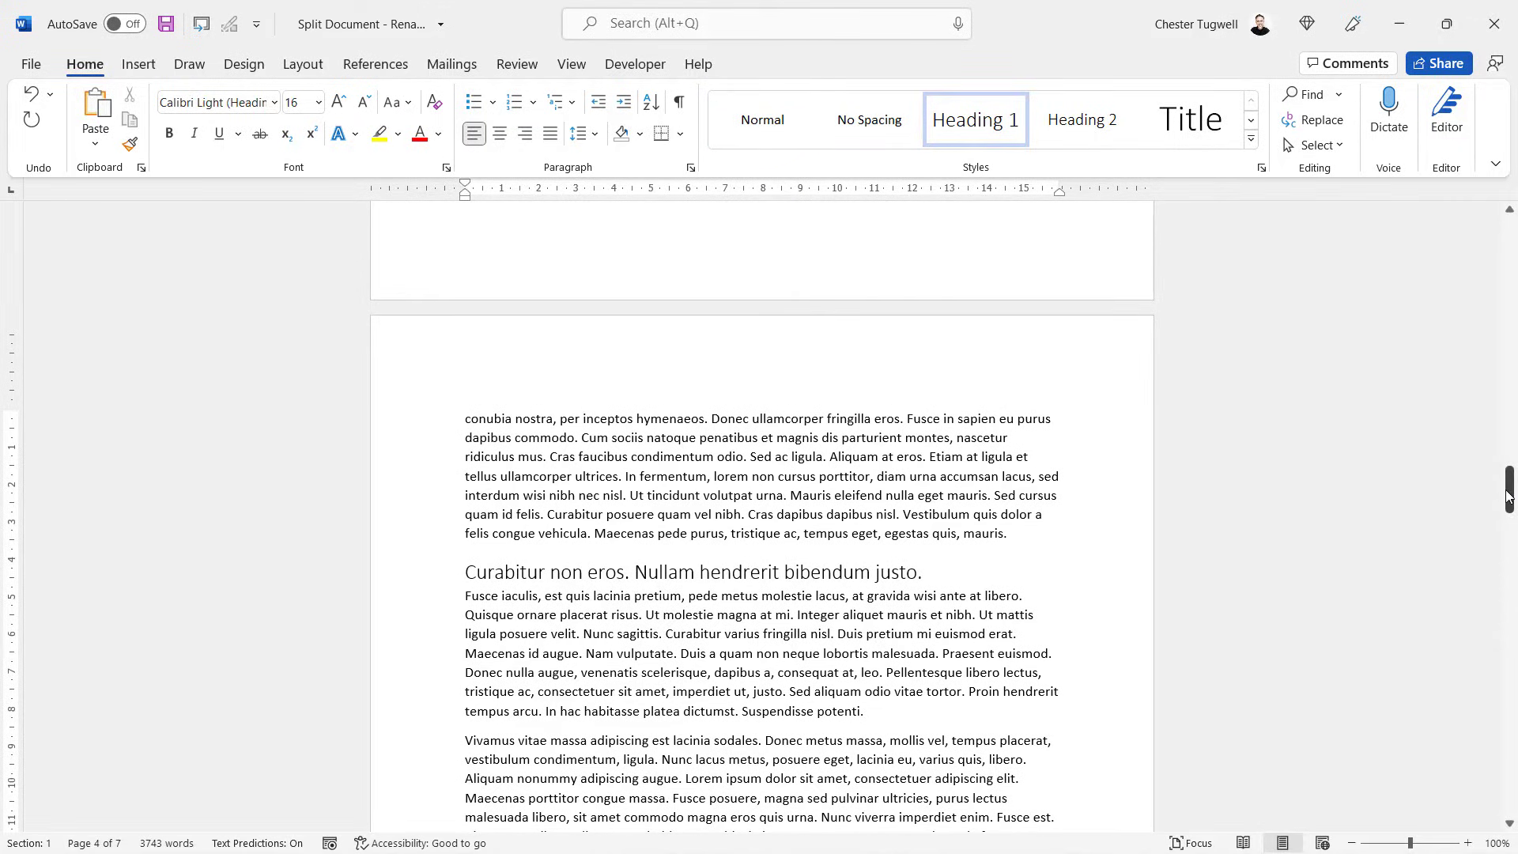
pyautogui.moveTo(1507, 496); pyautogui.dragTo(1509, 235)
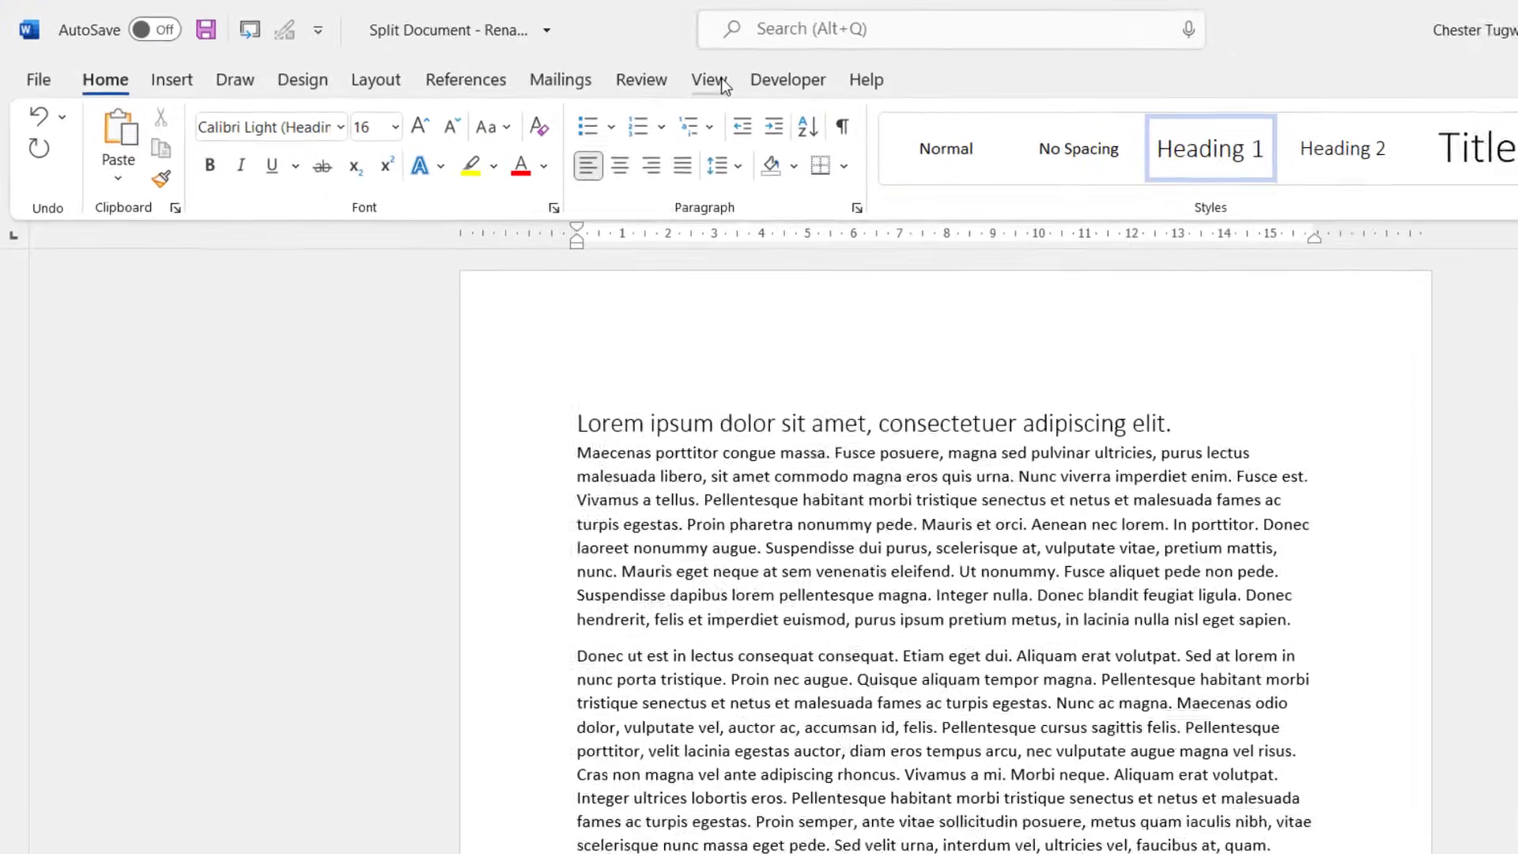
# Step: Switch the document to Outline view with the cursor in the first paragraph
pyautogui.click(718, 79)
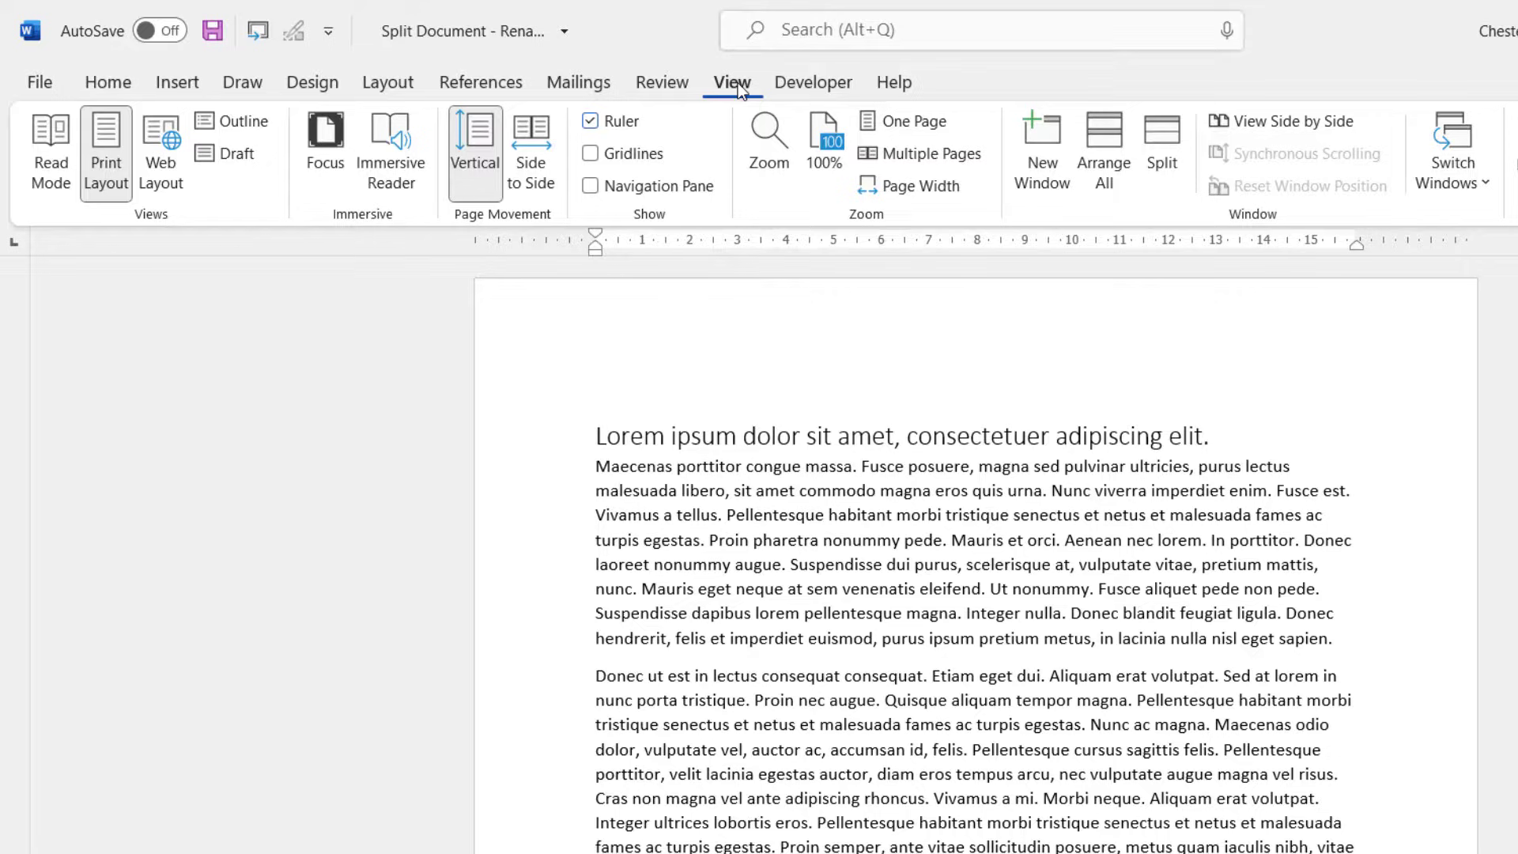
pyautogui.click(222, 121)
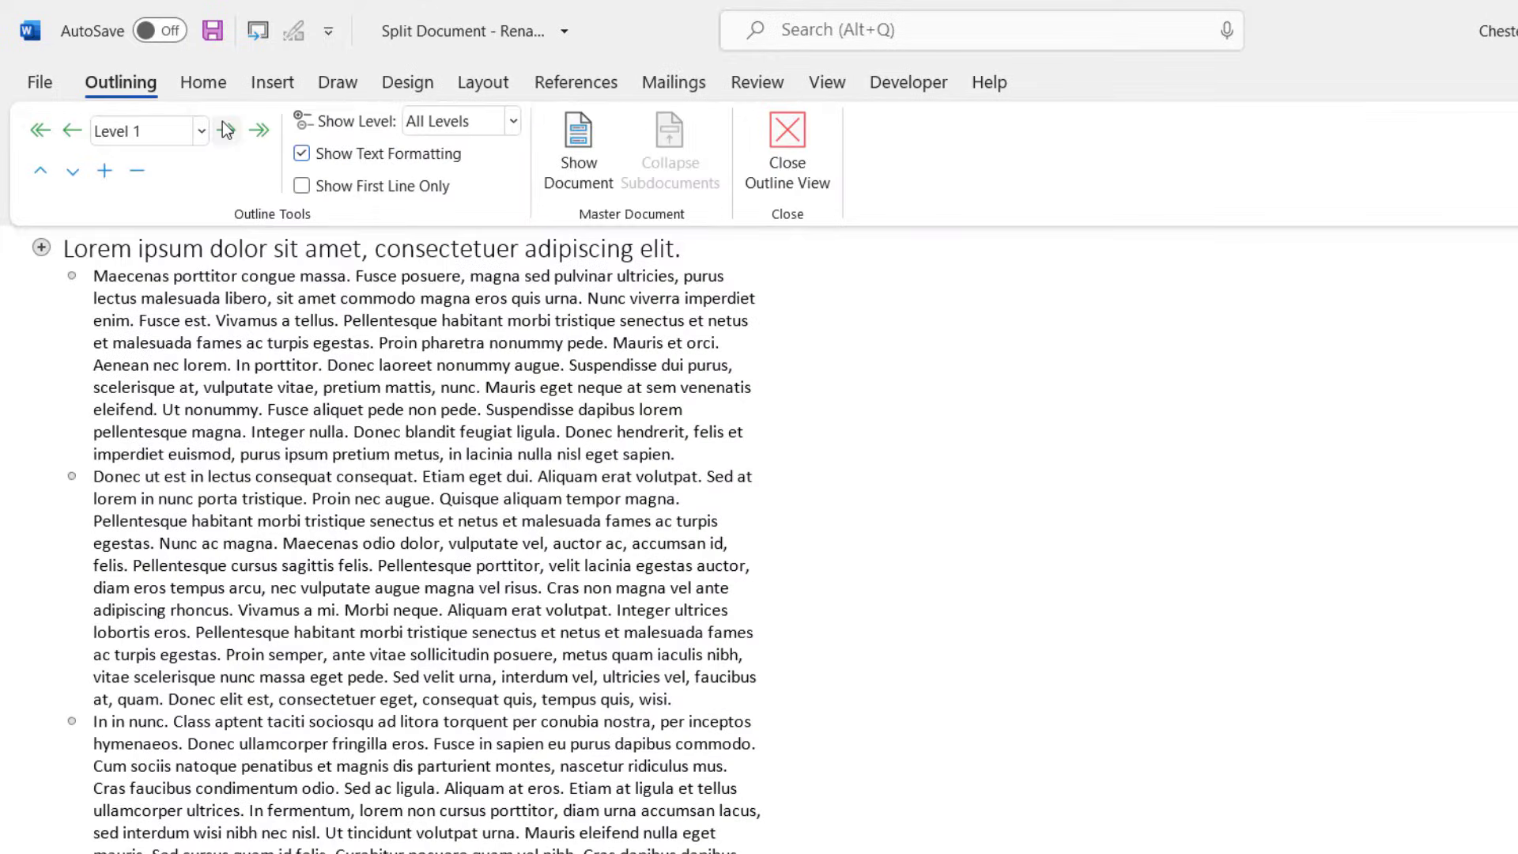
pyautogui.click(271, 319)
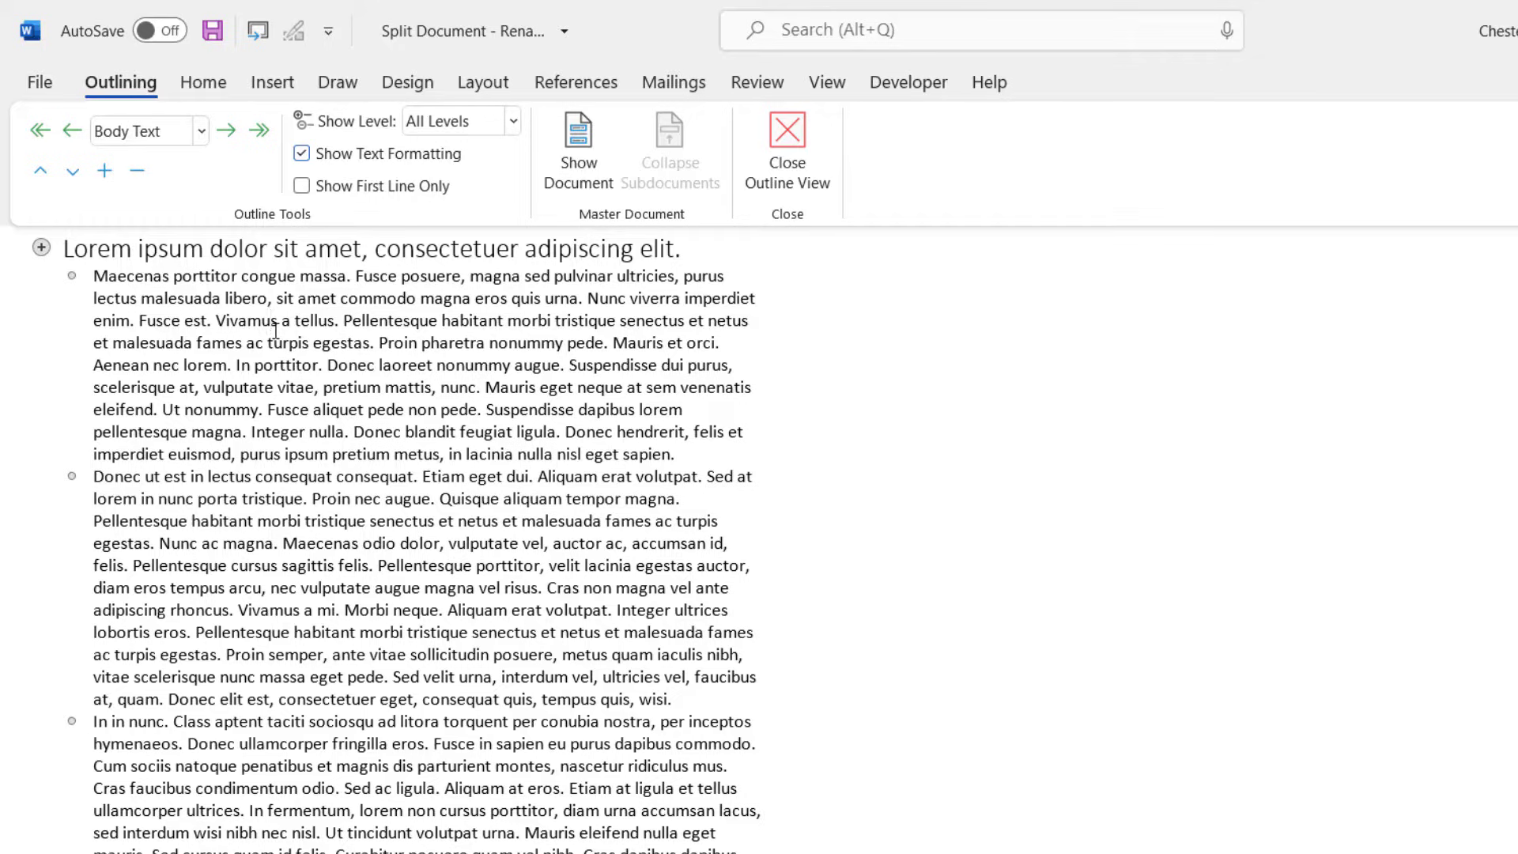
# Step: Select the whole document, create subdocuments from its Heading 1 sections, and save the master document
pyautogui.hotkey('ctrl', 'a')
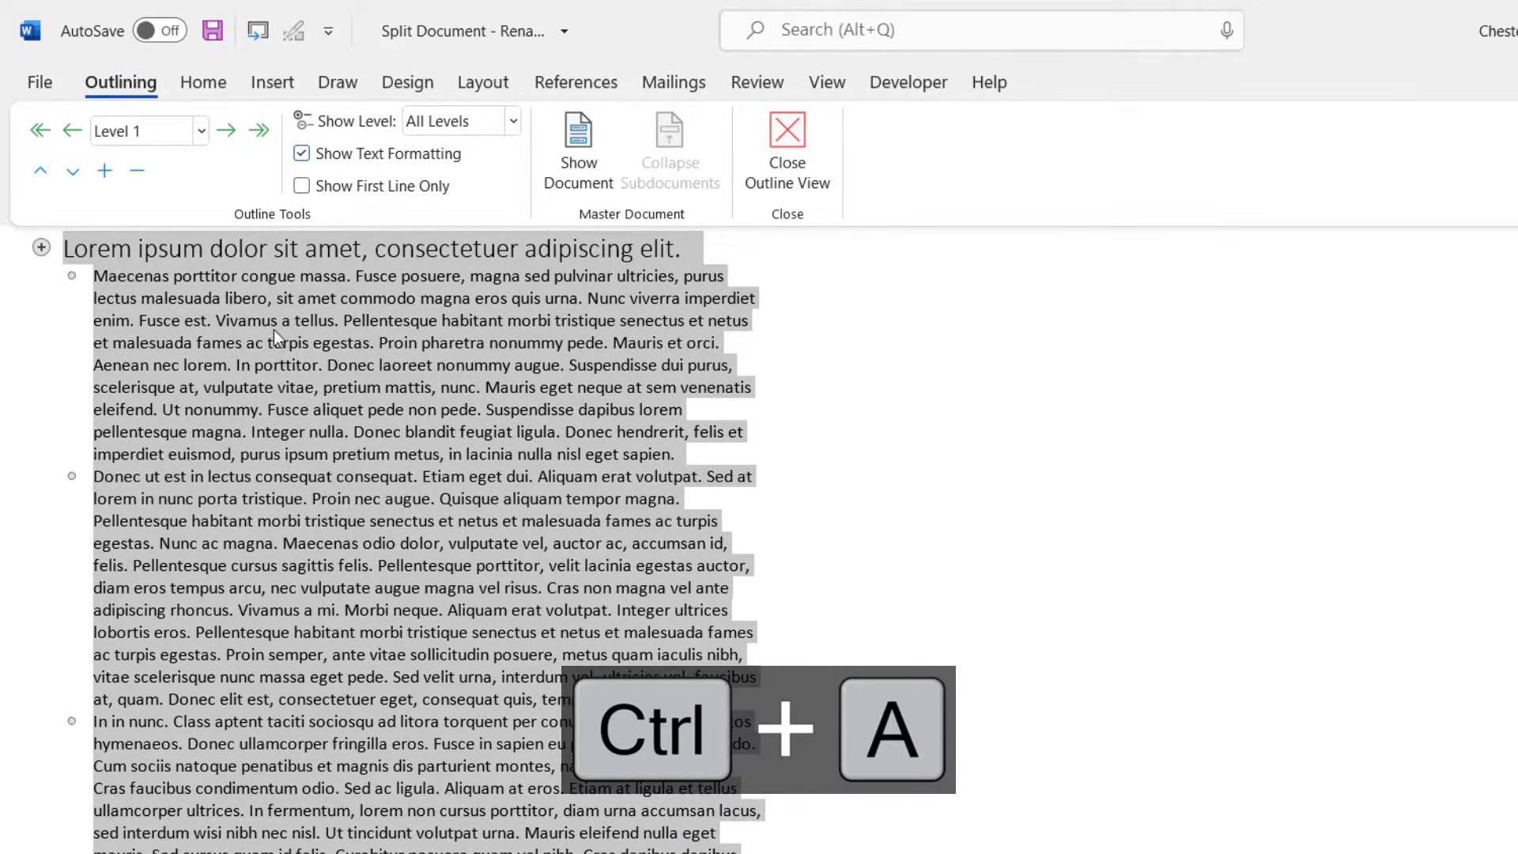
pyautogui.click(578, 140)
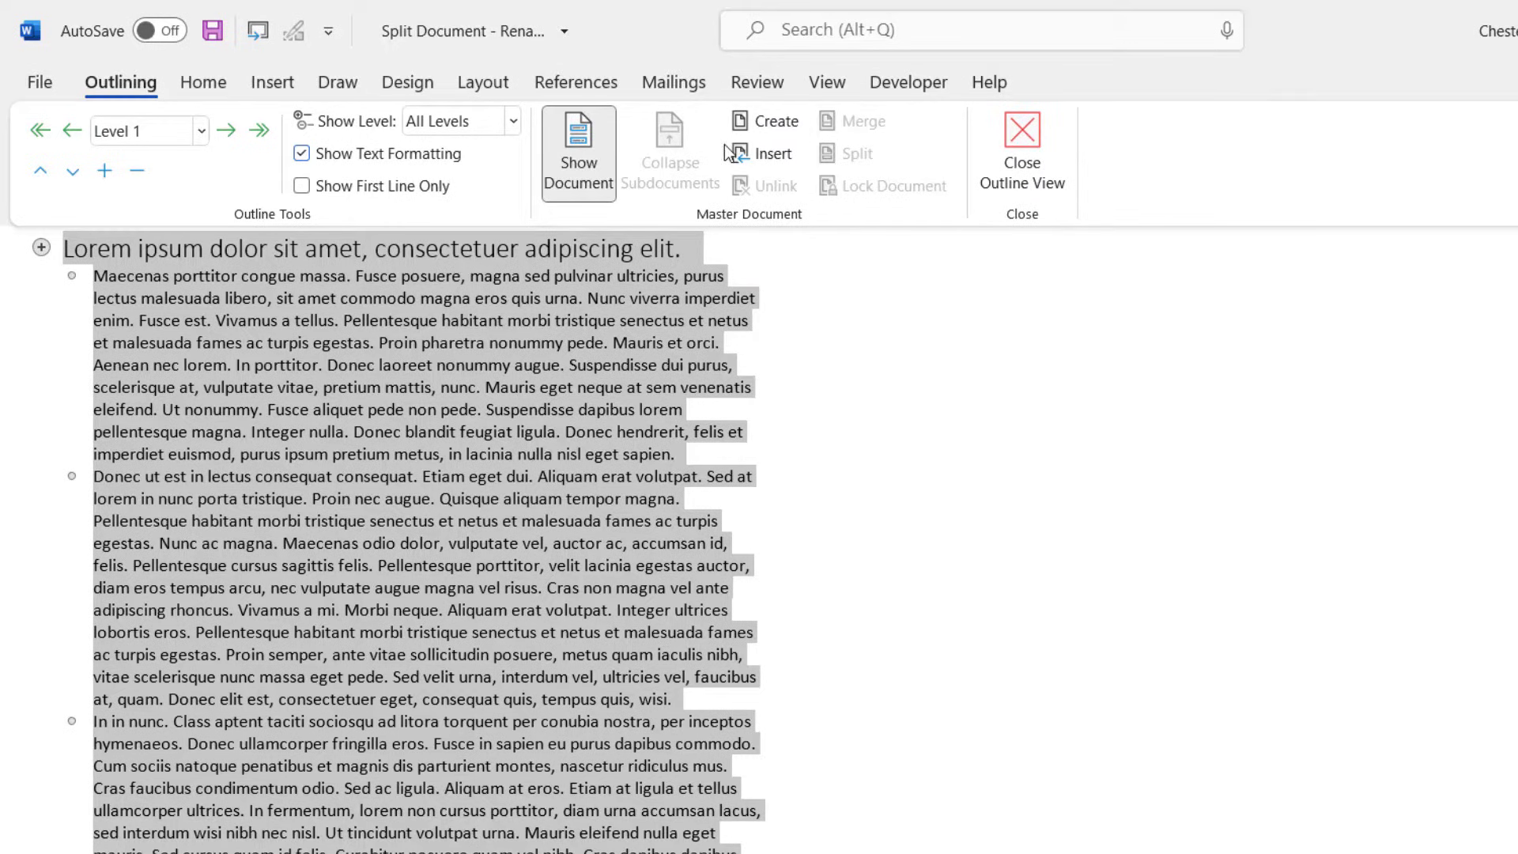
pyautogui.click(772, 123)
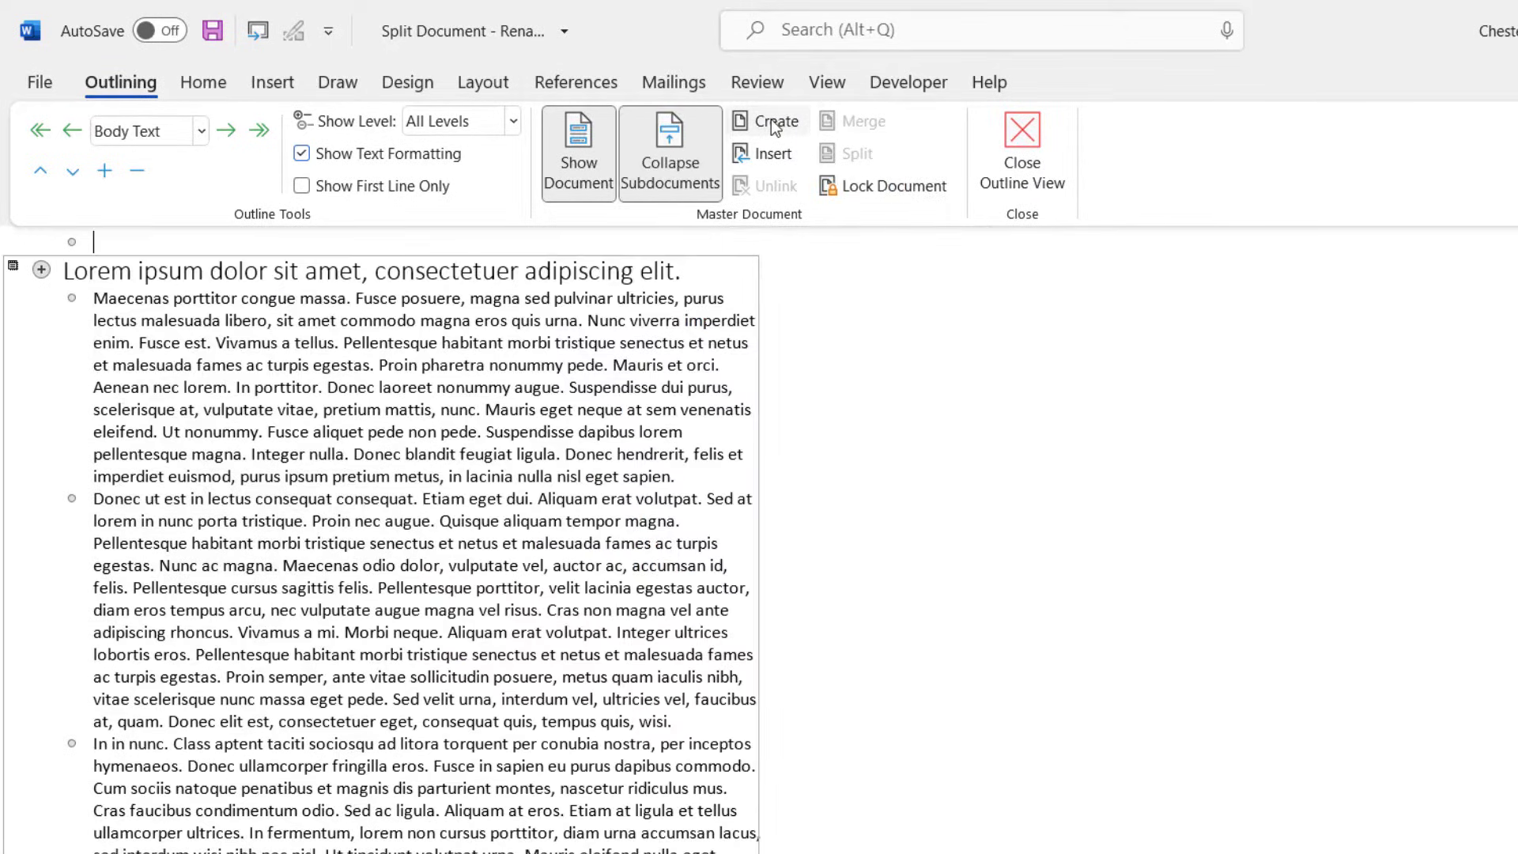
pyautogui.click(215, 34)
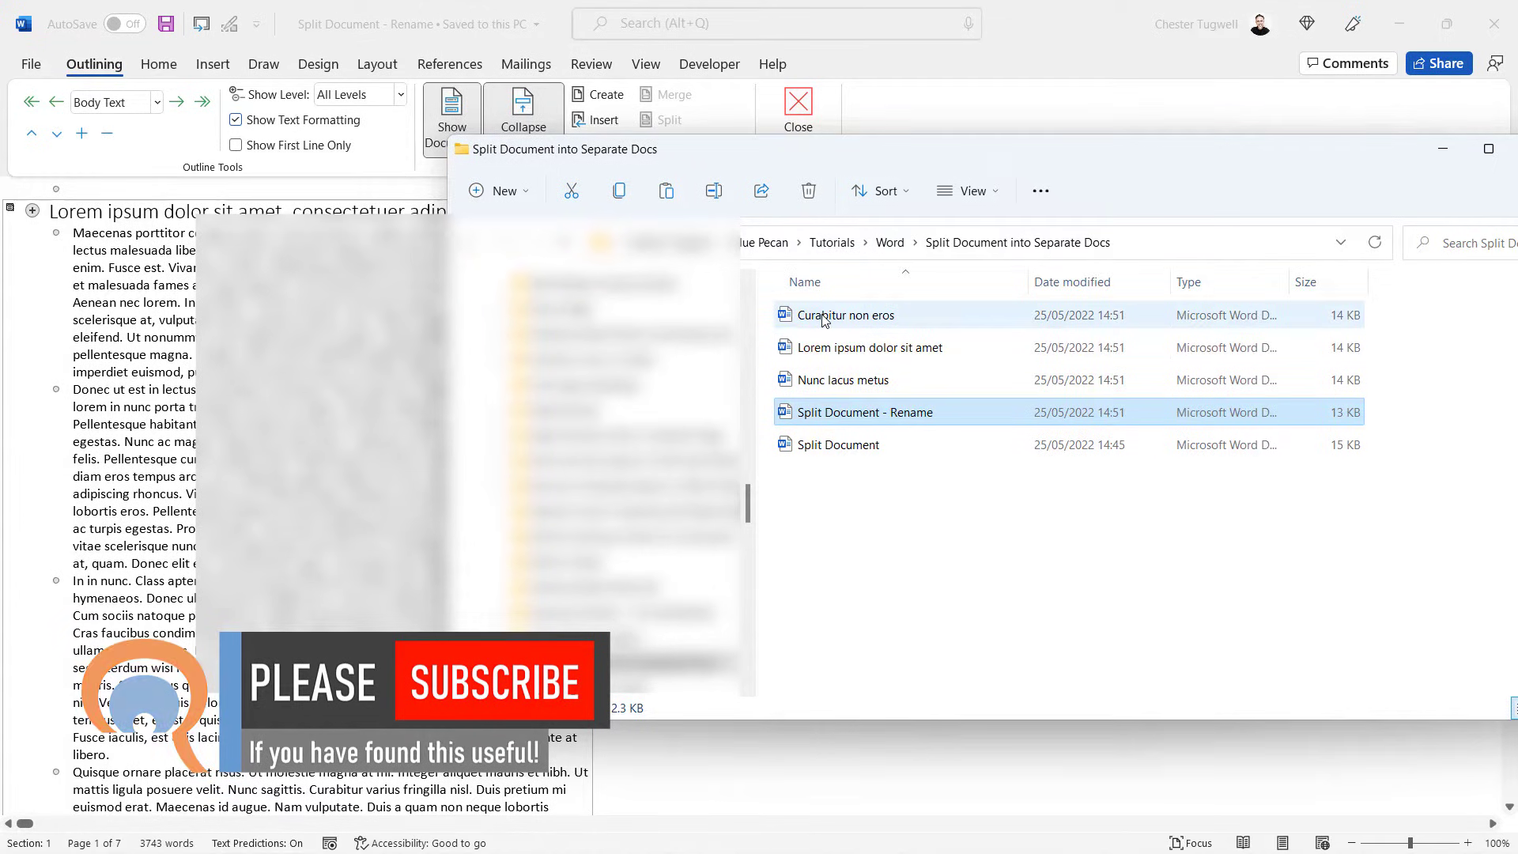
# Step: Open the Curabitur non eros subdocument, add a 'Some text' line below its heading, then save and close it
pyautogui.doubleClick(827, 318)
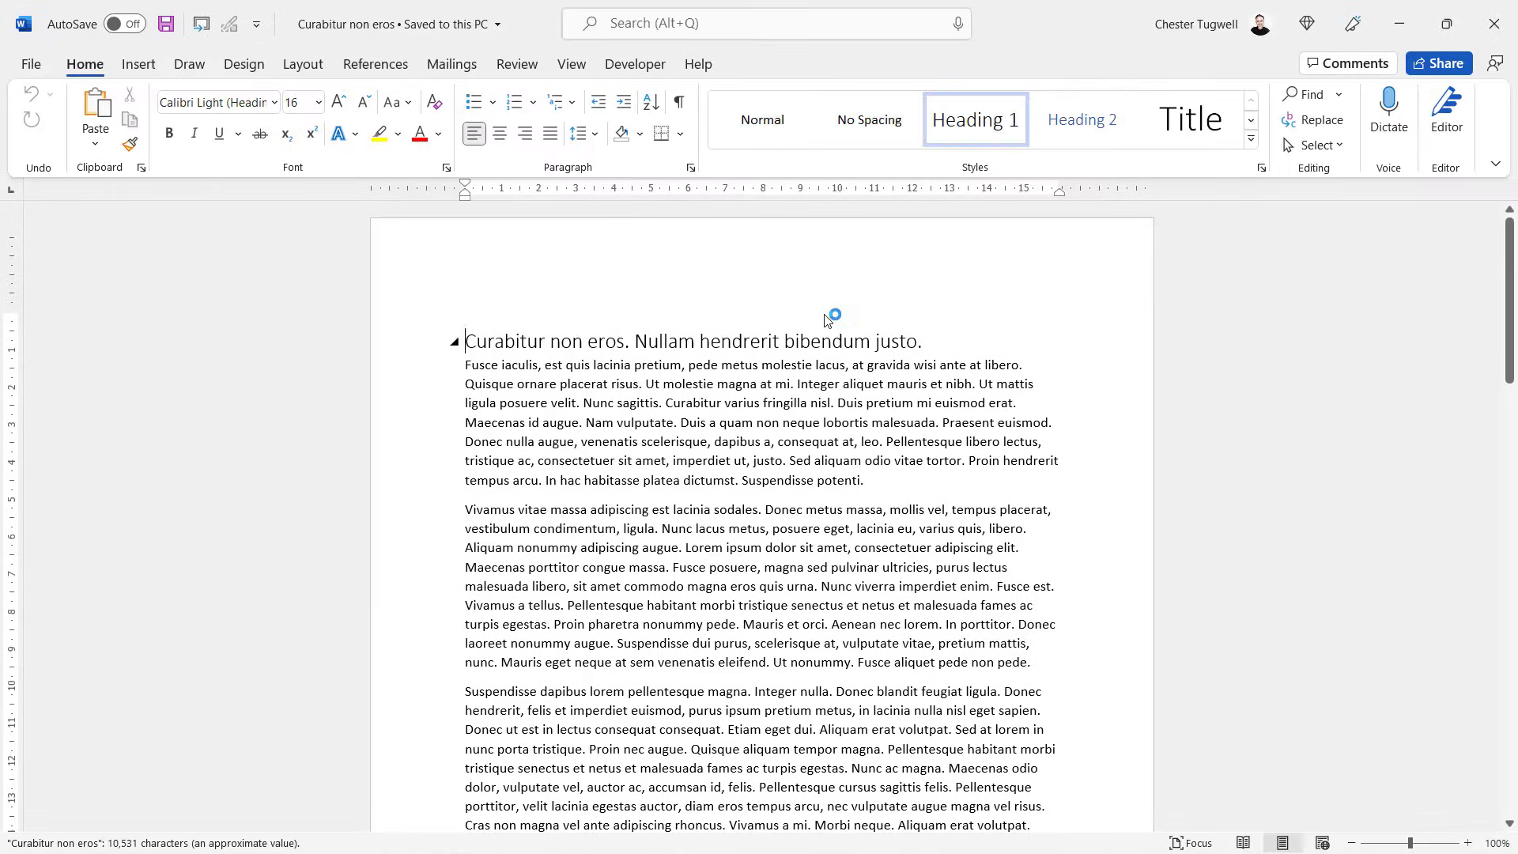
pyautogui.click(929, 345)
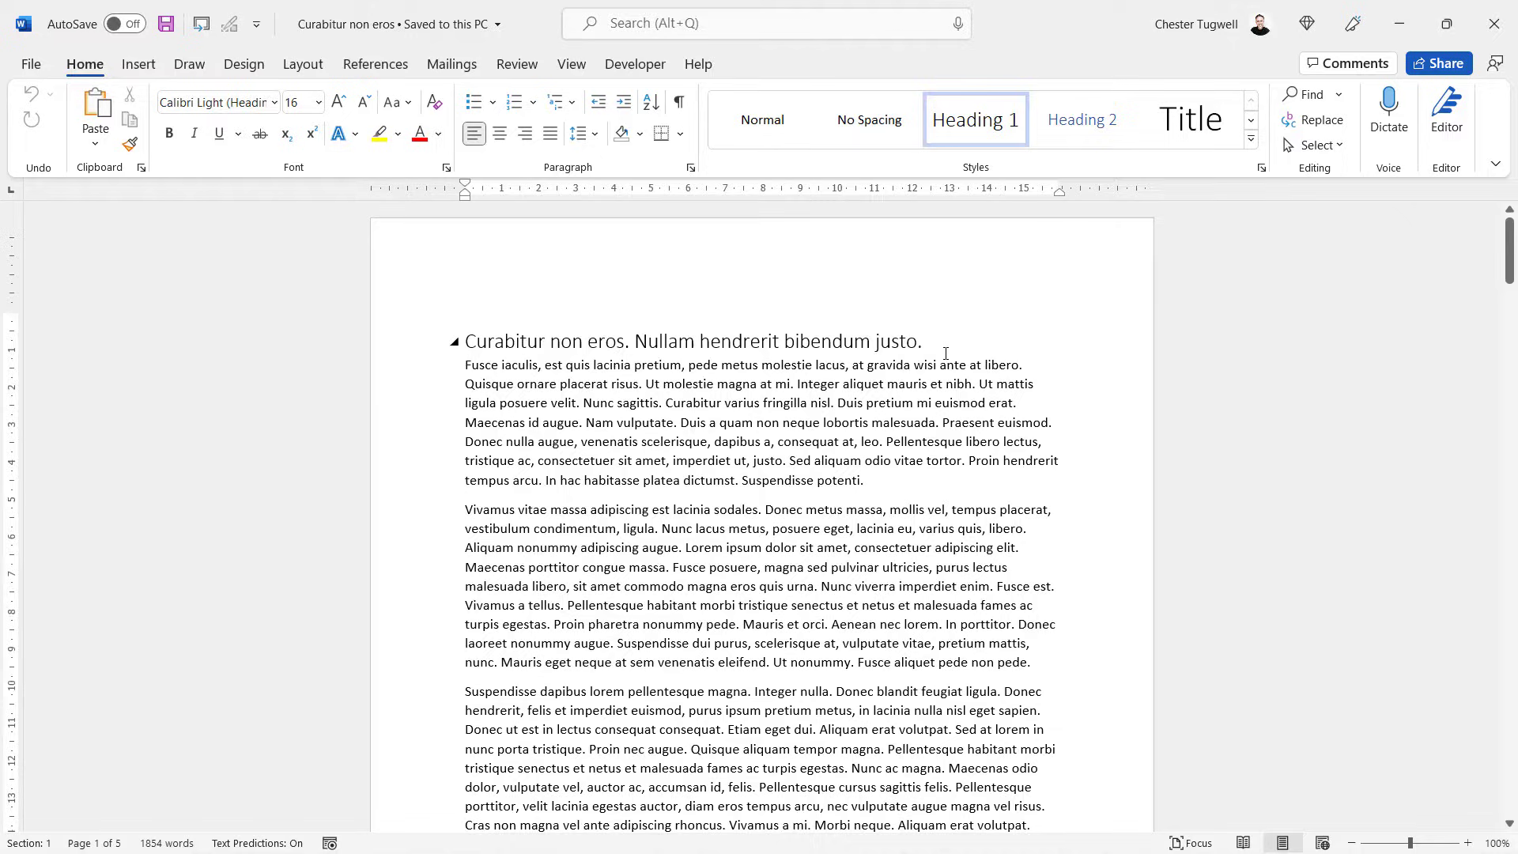
pyautogui.press('Return')
pyautogui.write('Some text')
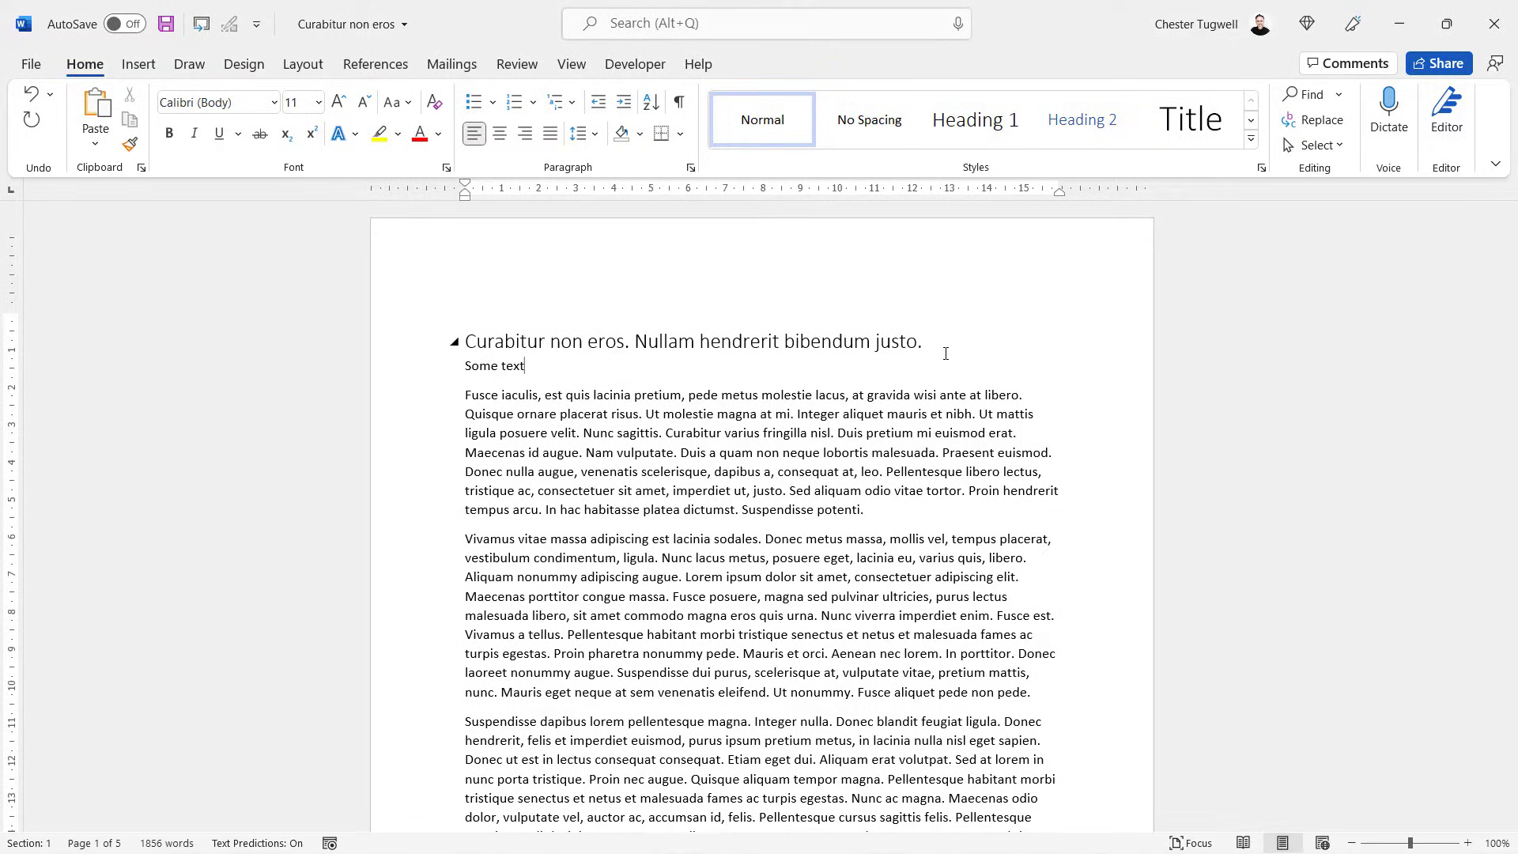
pyautogui.click(167, 19)
pyautogui.click(1493, 29)
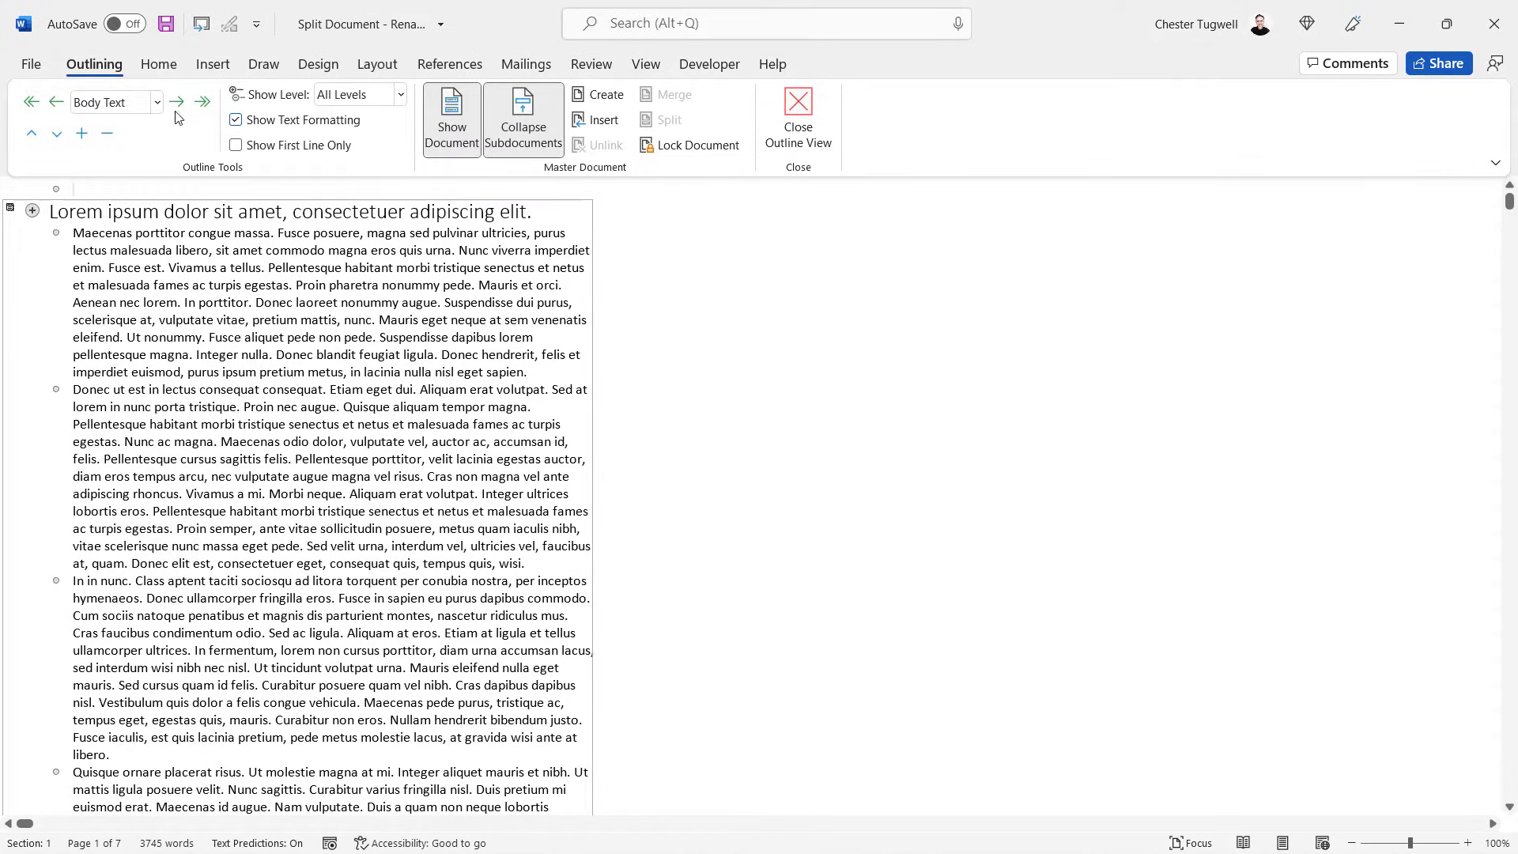
# Step: Leave Outline view and check the 'Some text' line under the Curabitur non eros heading
pyautogui.click(797, 150)
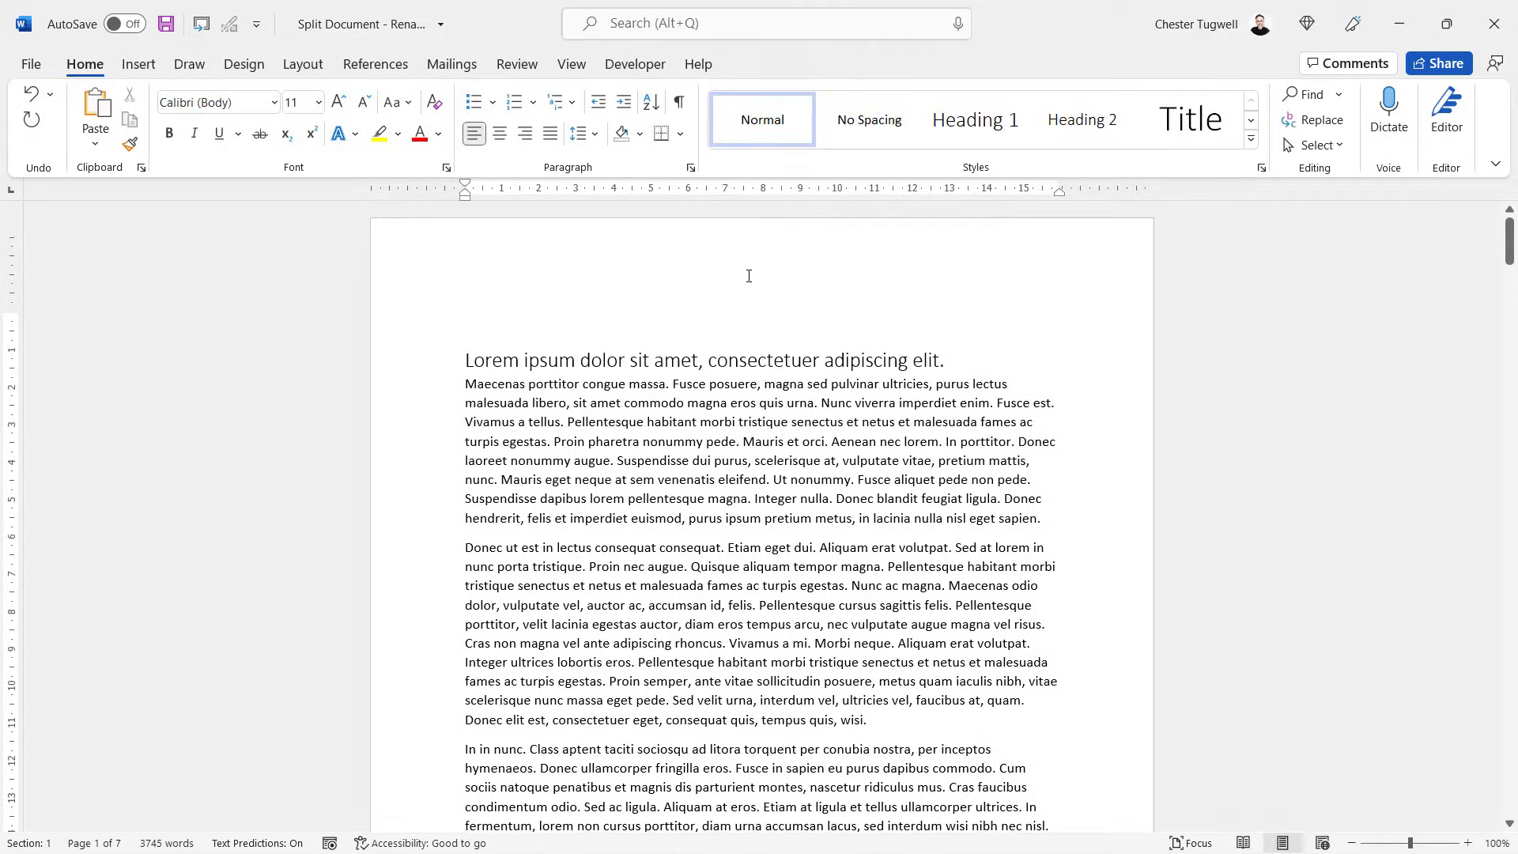
pyautogui.scroll(-3, 664, 404)
pyautogui.scroll(-3, 586, 543)
pyautogui.scroll(-3, 587, 542)
pyautogui.scroll(-3, 586, 543)
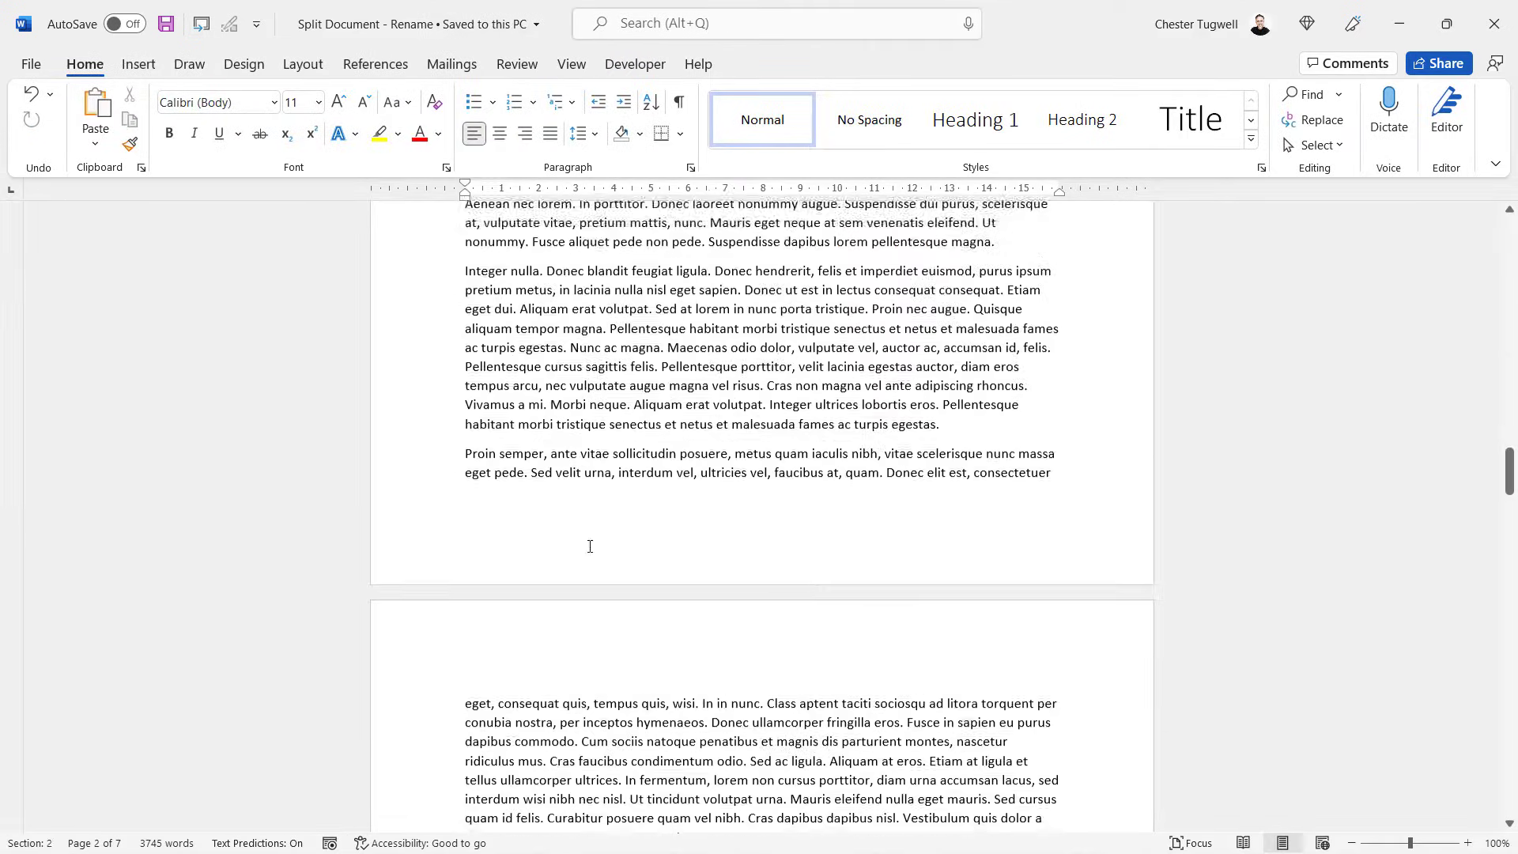
pyautogui.scroll(-3, 588, 545)
pyautogui.scroll(-3, 589, 547)
pyautogui.click(498, 359)
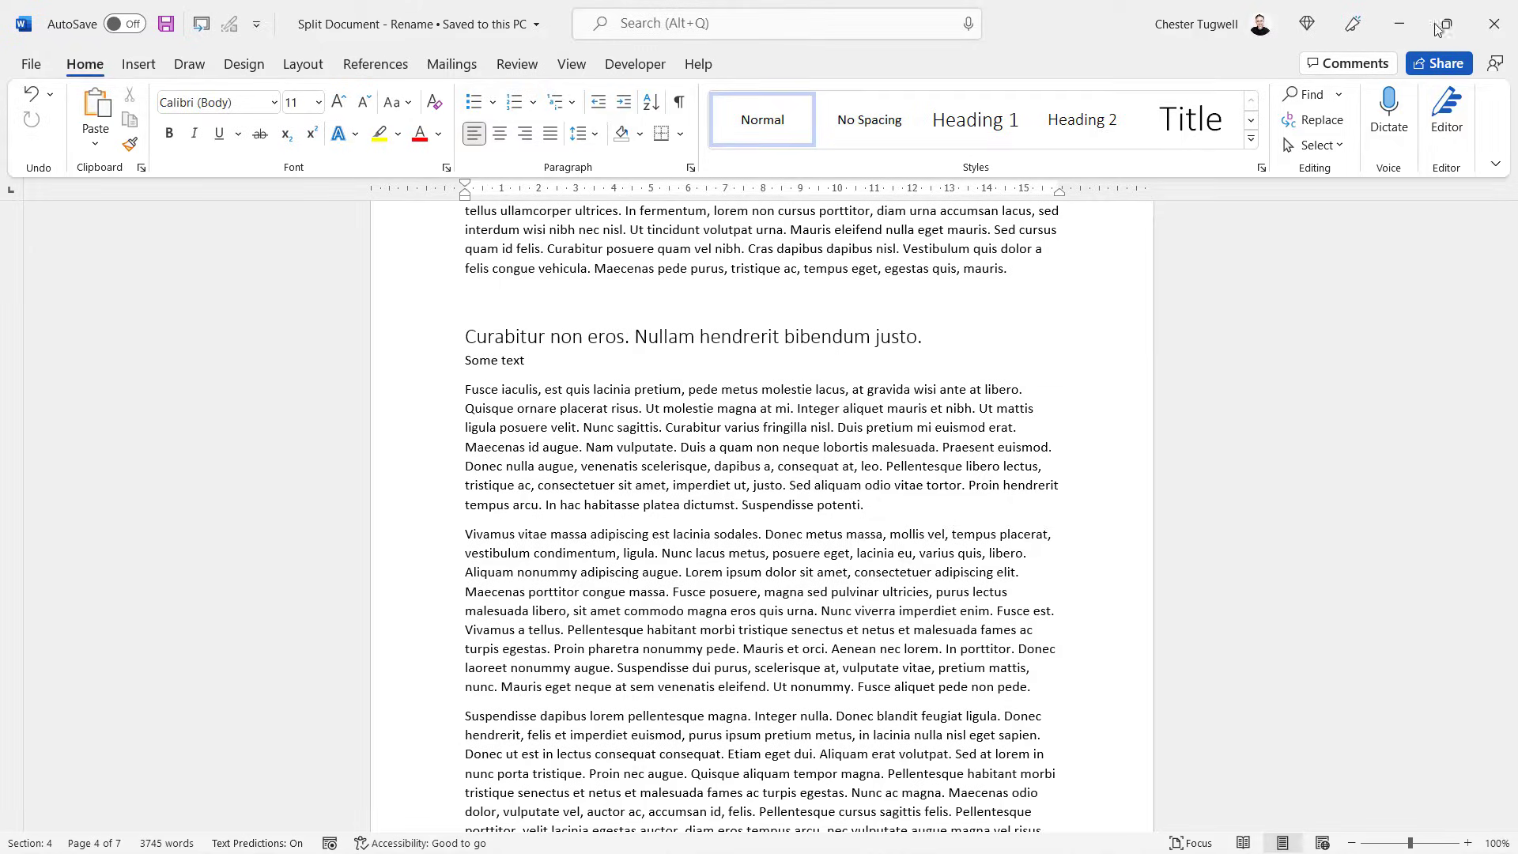
# Step: Close the master document and reopen 'Split Document - Rename' from File Explorer
pyautogui.click(1494, 24)
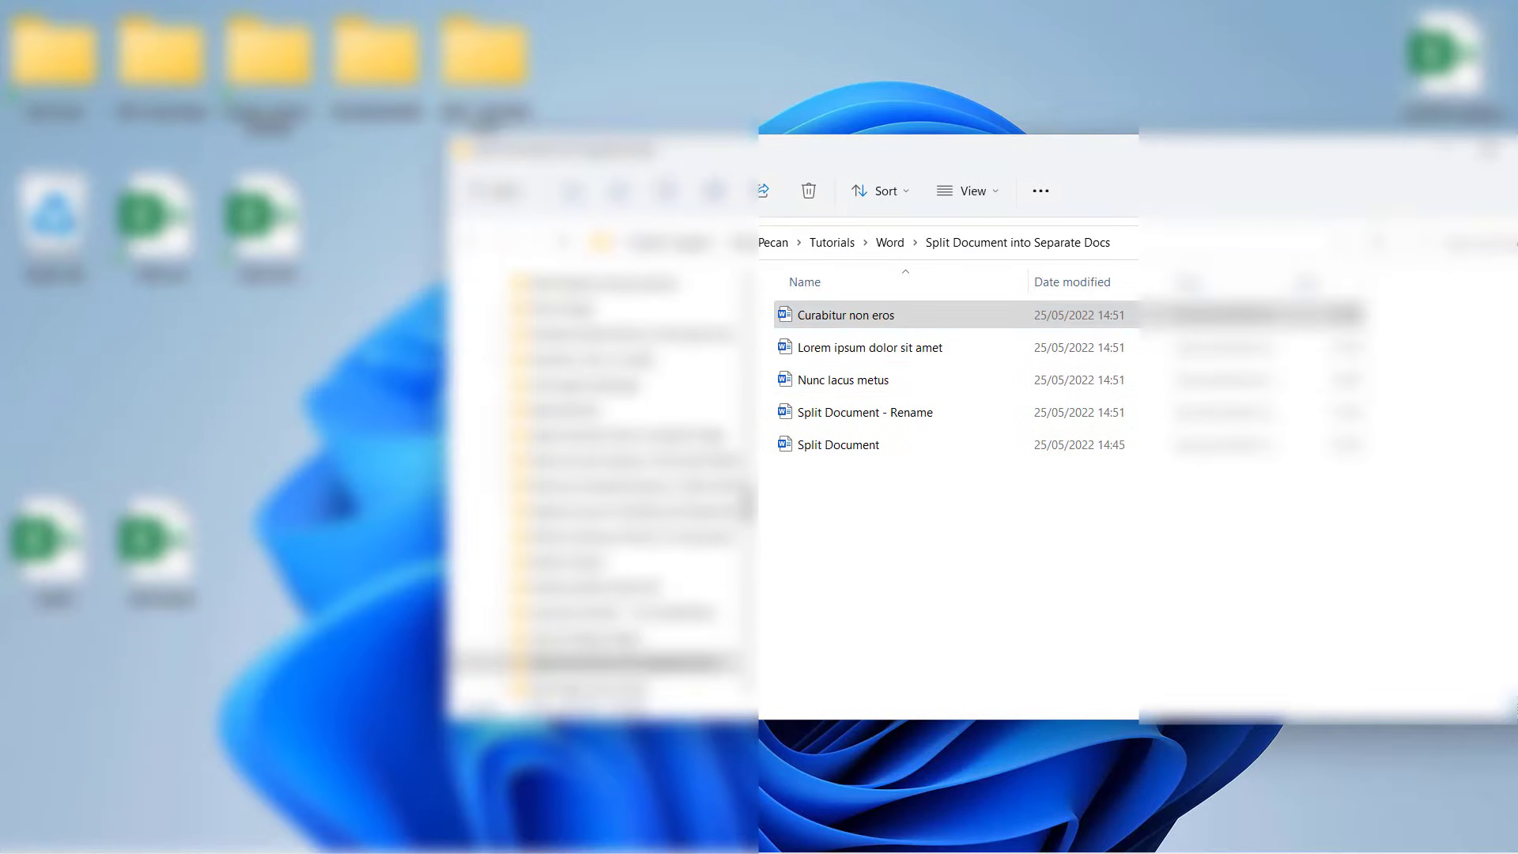
pyautogui.doubleClick(834, 414)
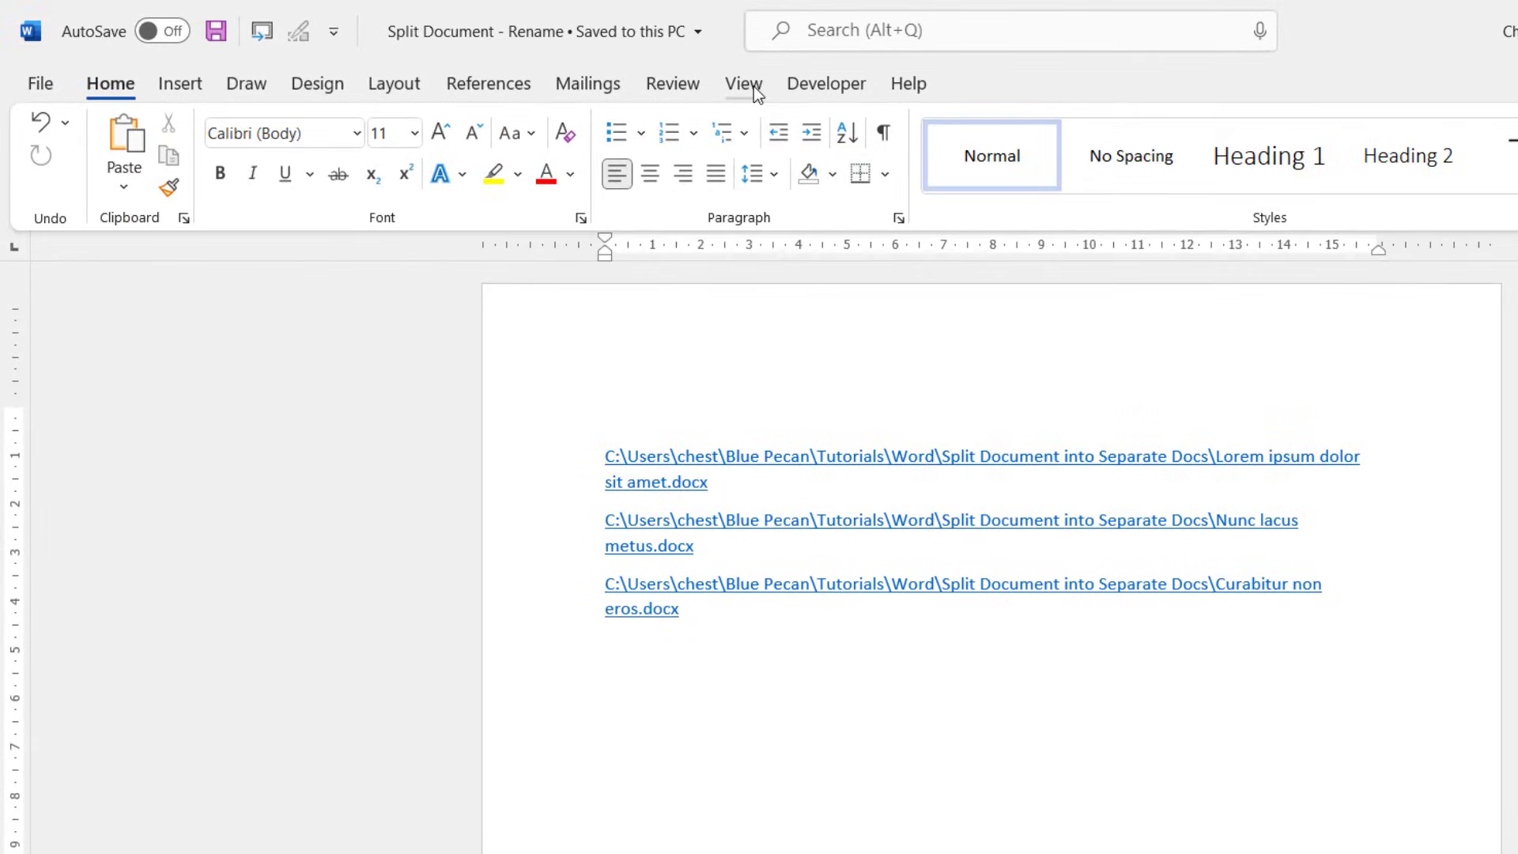
# Step: In Outline view, expand the three subdocument links to full text, then return to page layout
pyautogui.click(745, 83)
pyautogui.click(226, 126)
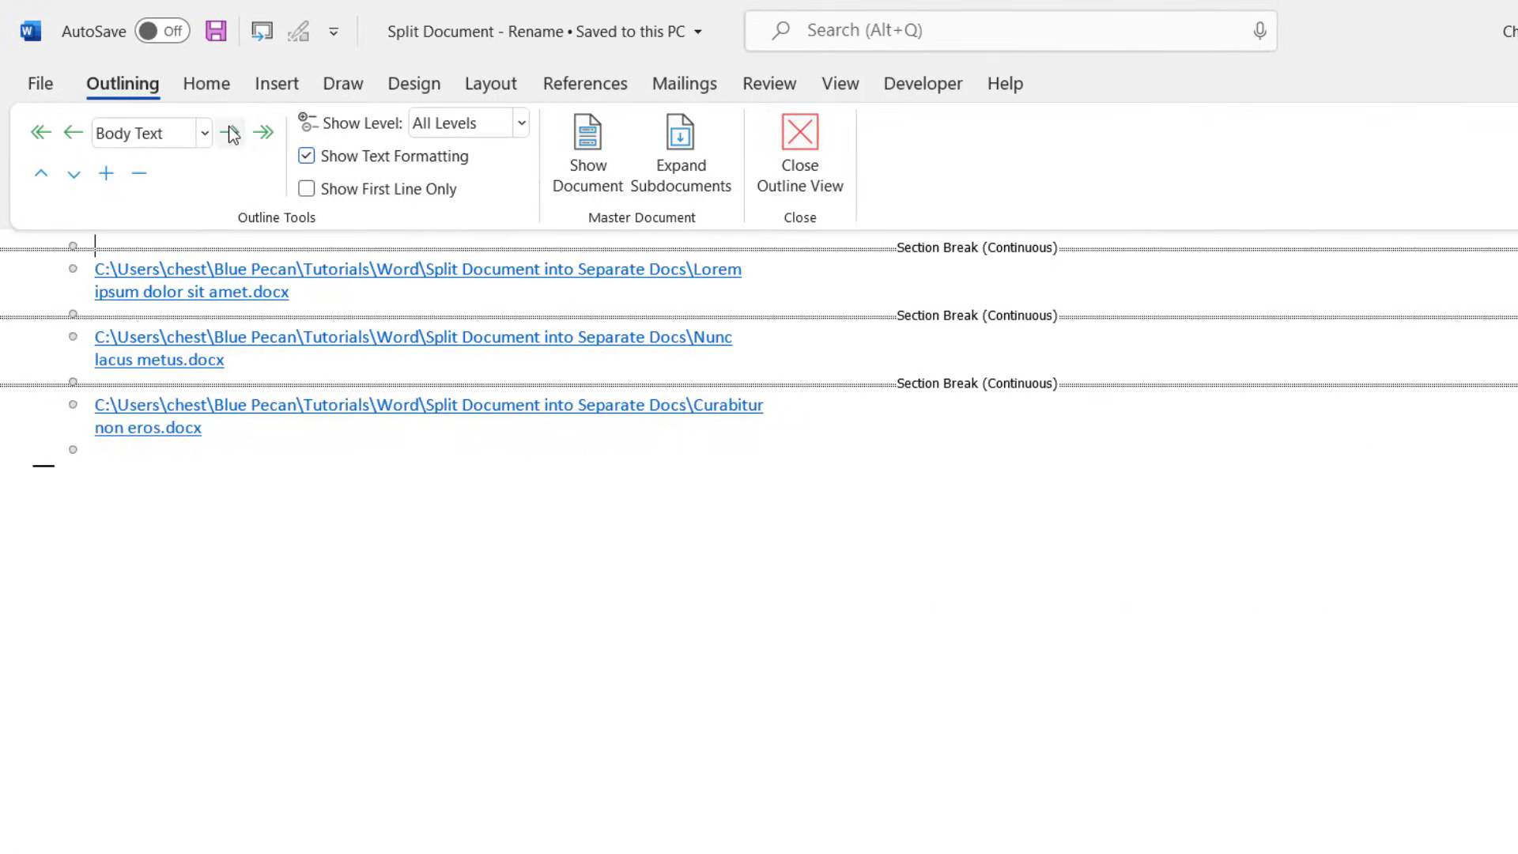
pyautogui.click(700, 178)
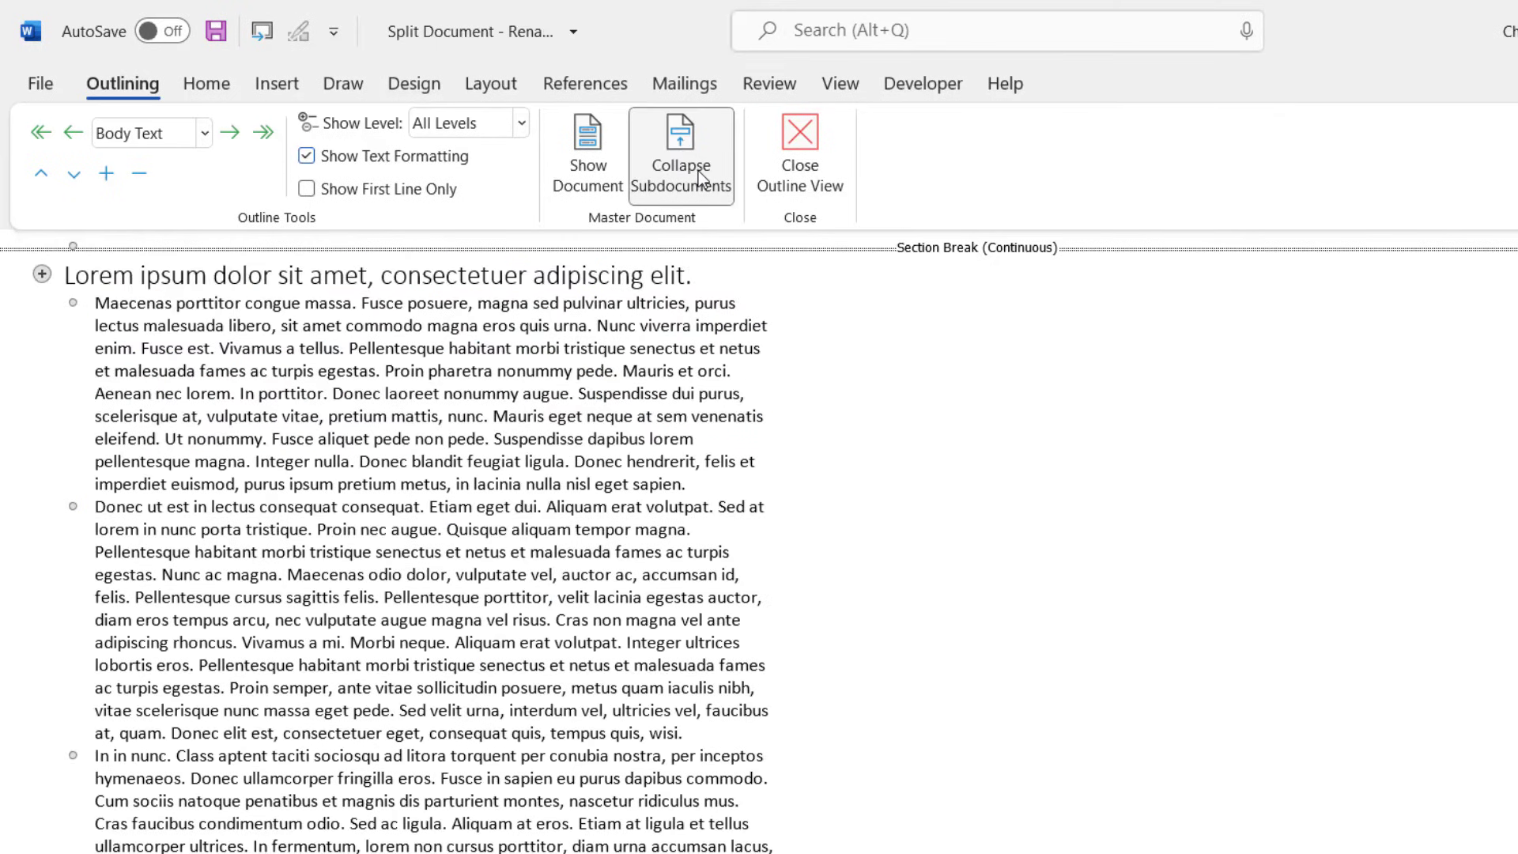
pyautogui.click(824, 175)
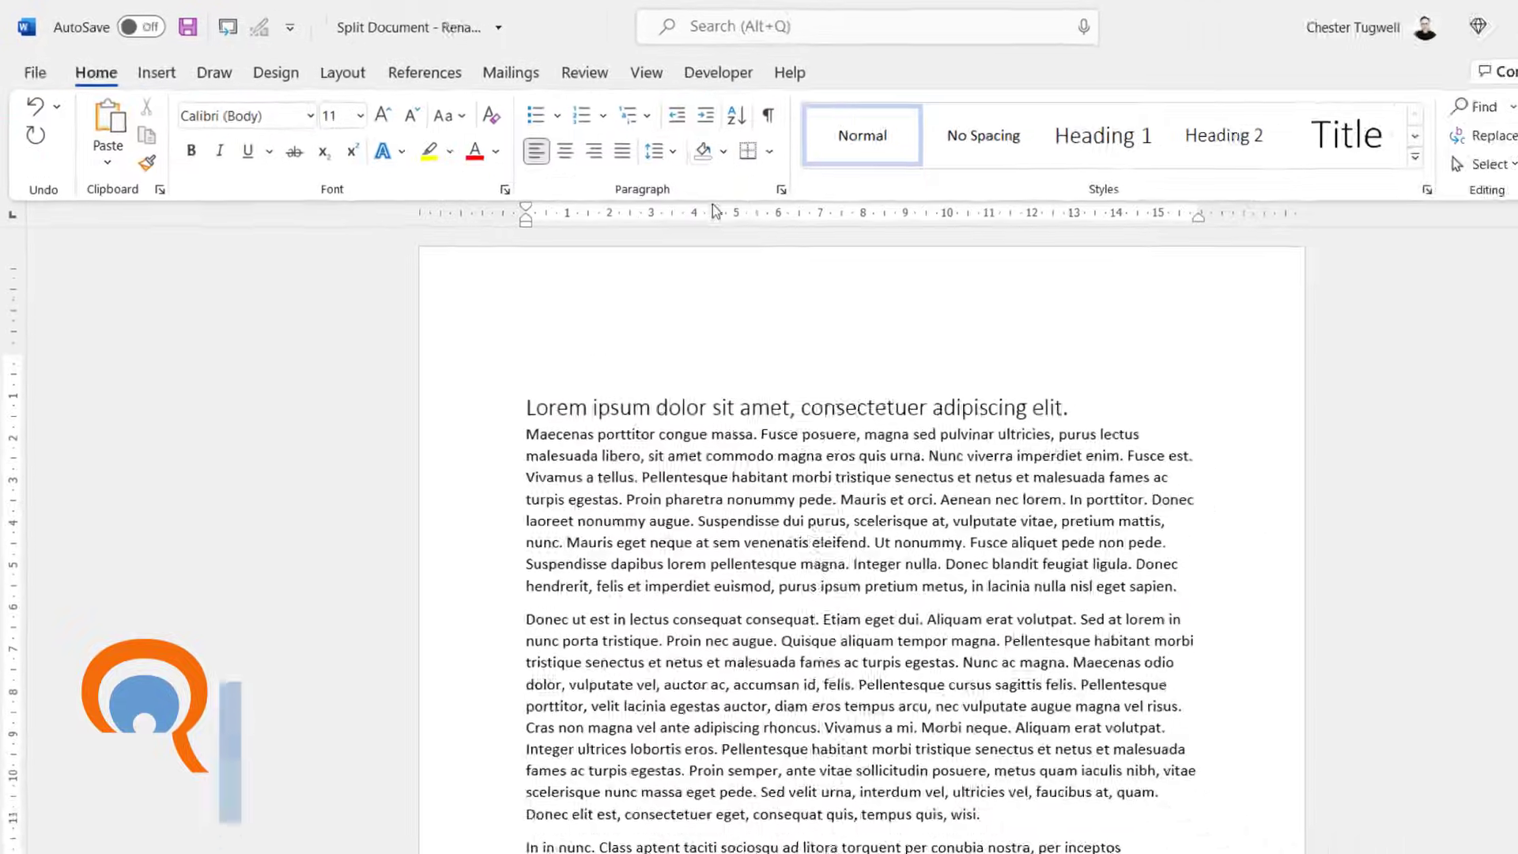